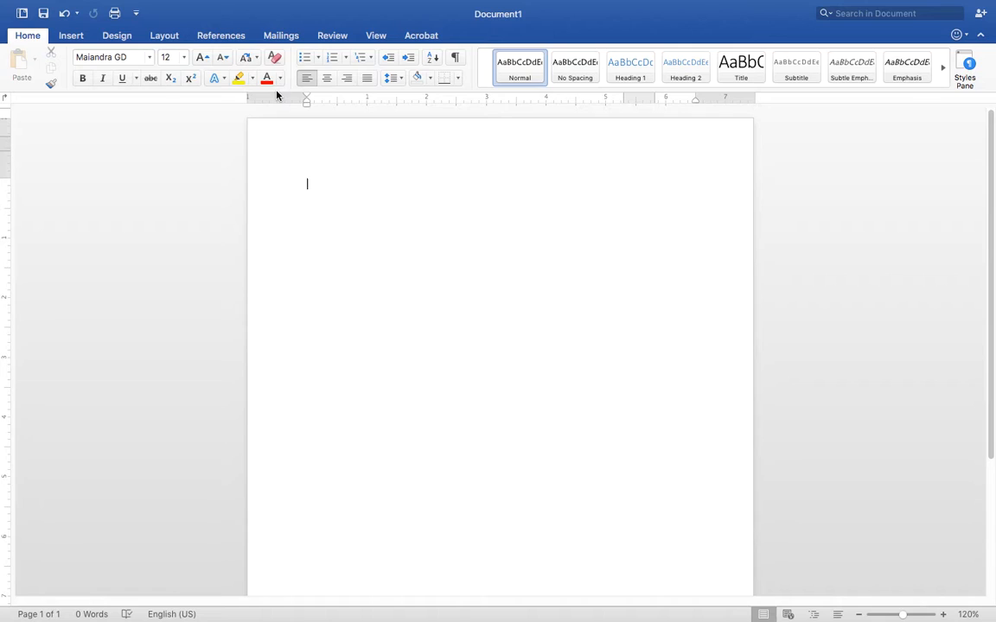
Insert a right-aligned page number at the top of the page, including the first page
double_click(444, 137)
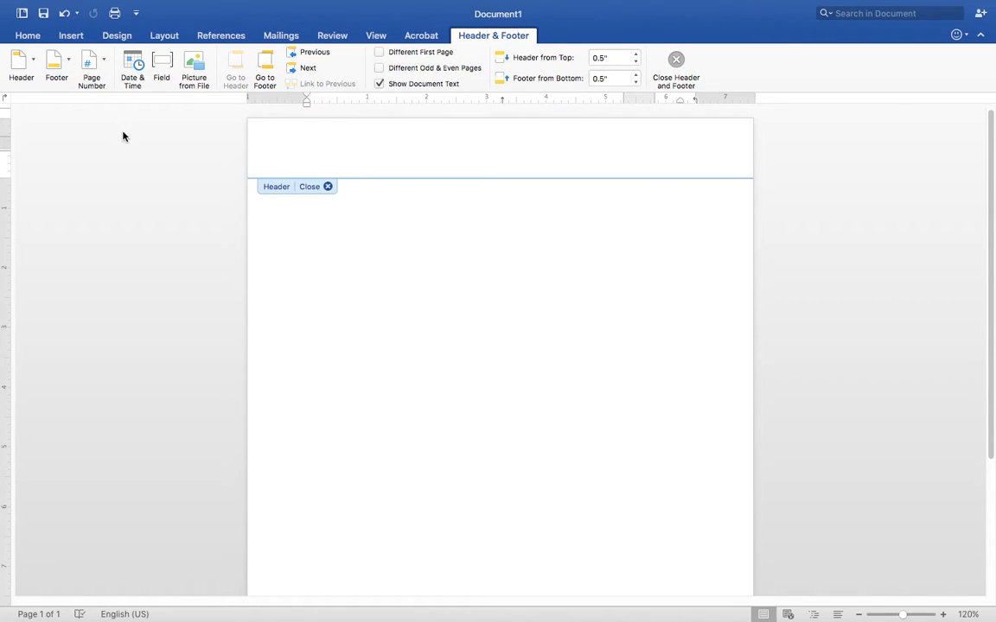
left_click(102, 86)
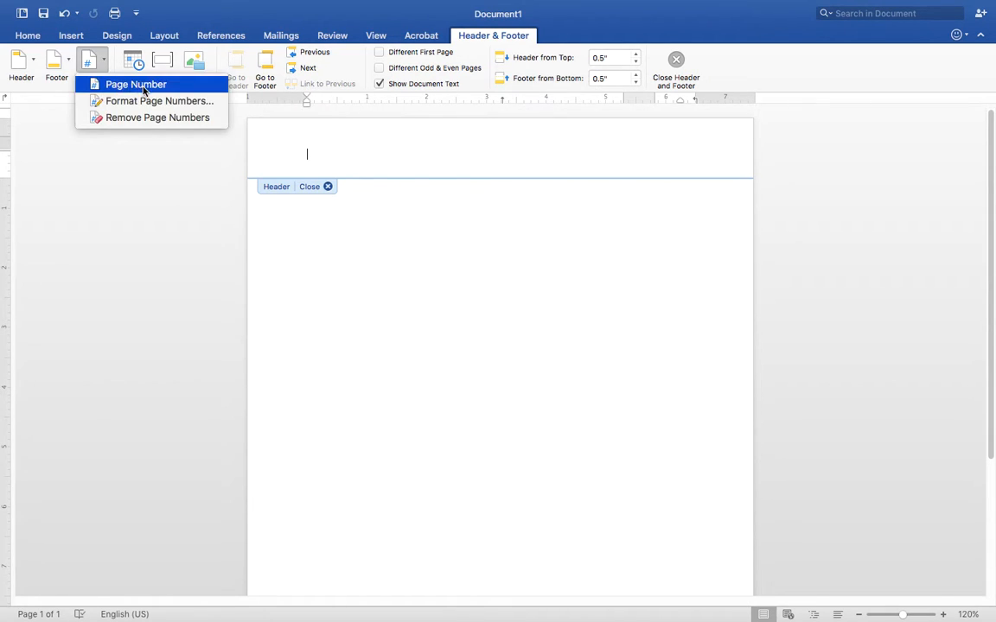
left_click(131, 84)
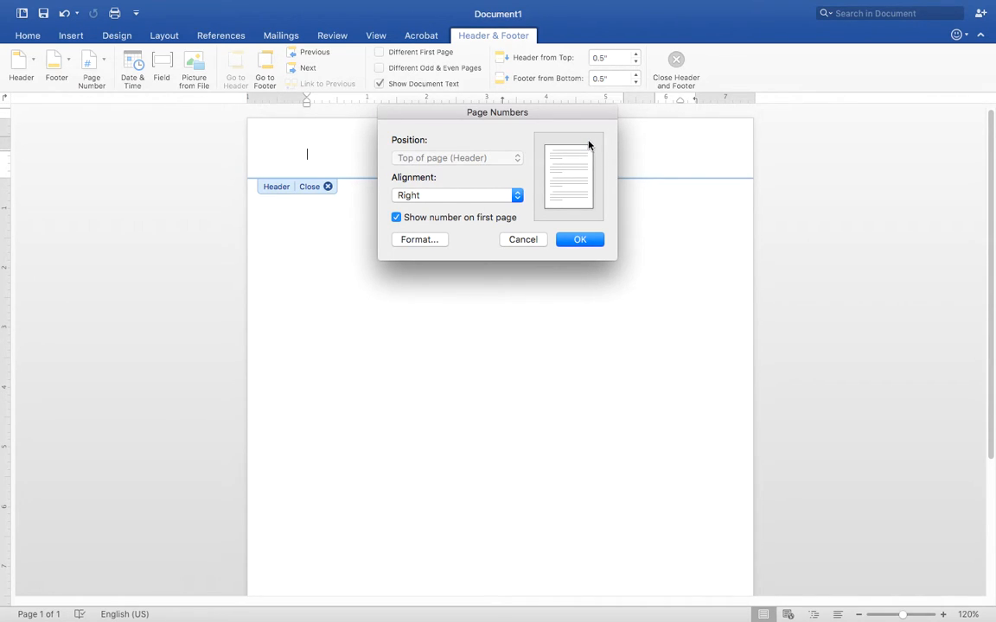
left_click(580, 239)
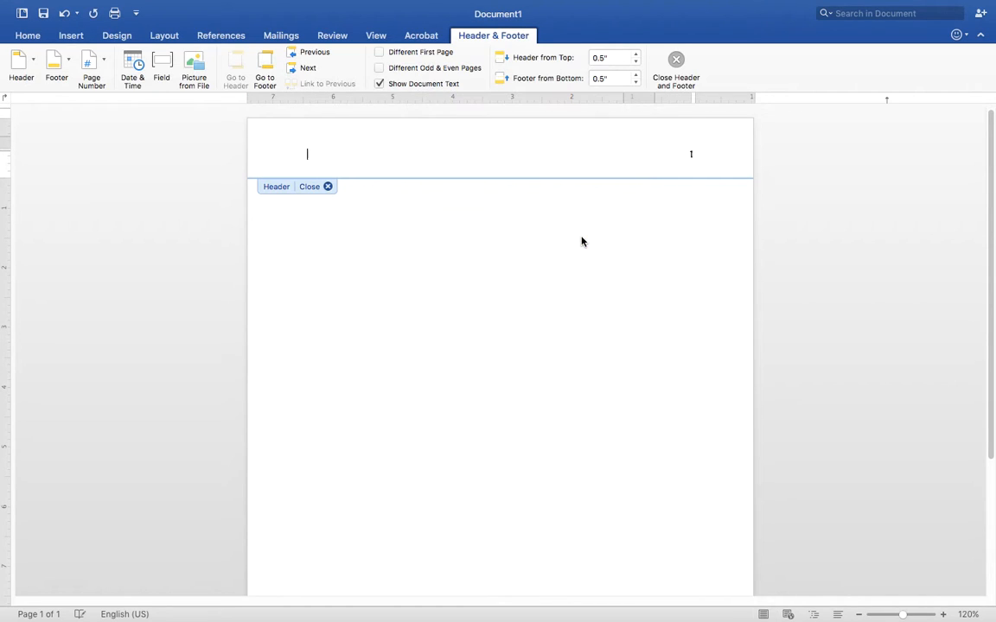
Put the author's last name before the header page number and set the header in Times New Roman
left_click(27, 36)
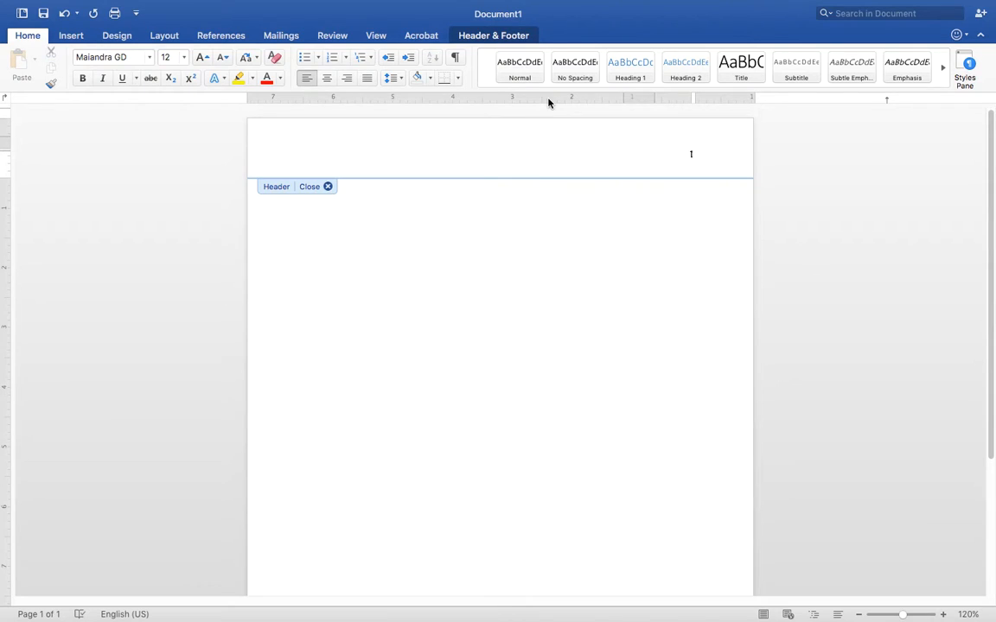
left_click(692, 154)
left_click(139, 59)
type("Times")
key("Return")
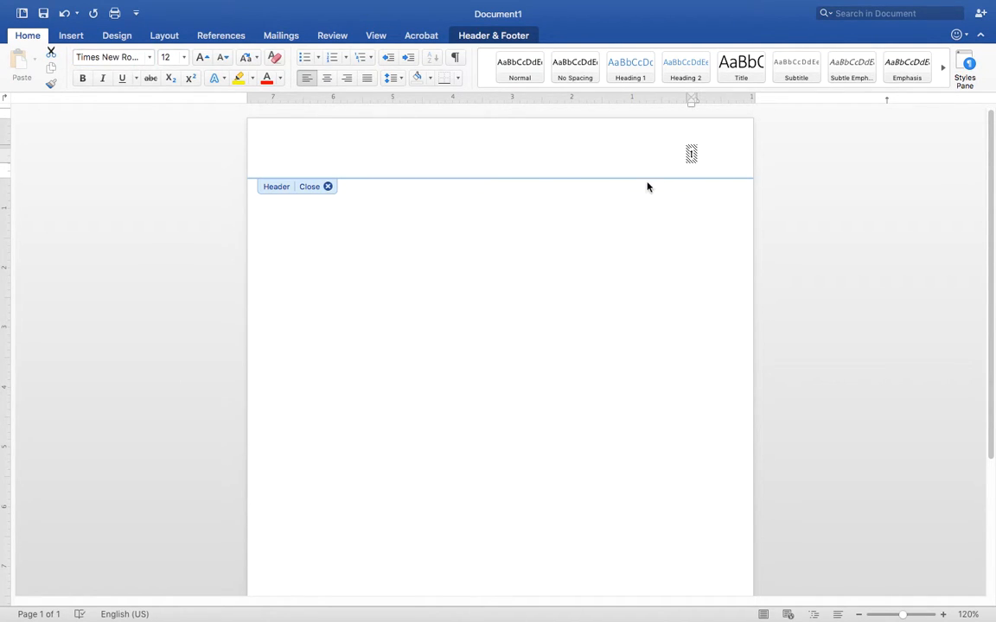
left_click(691, 154)
type("Green")
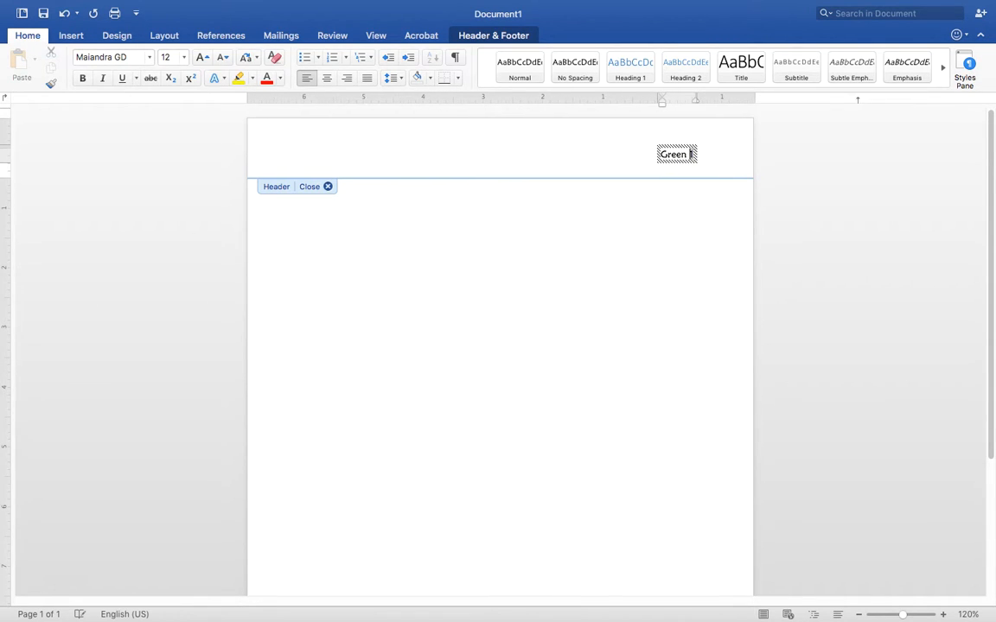
left_click_drag(660, 155, 697, 153)
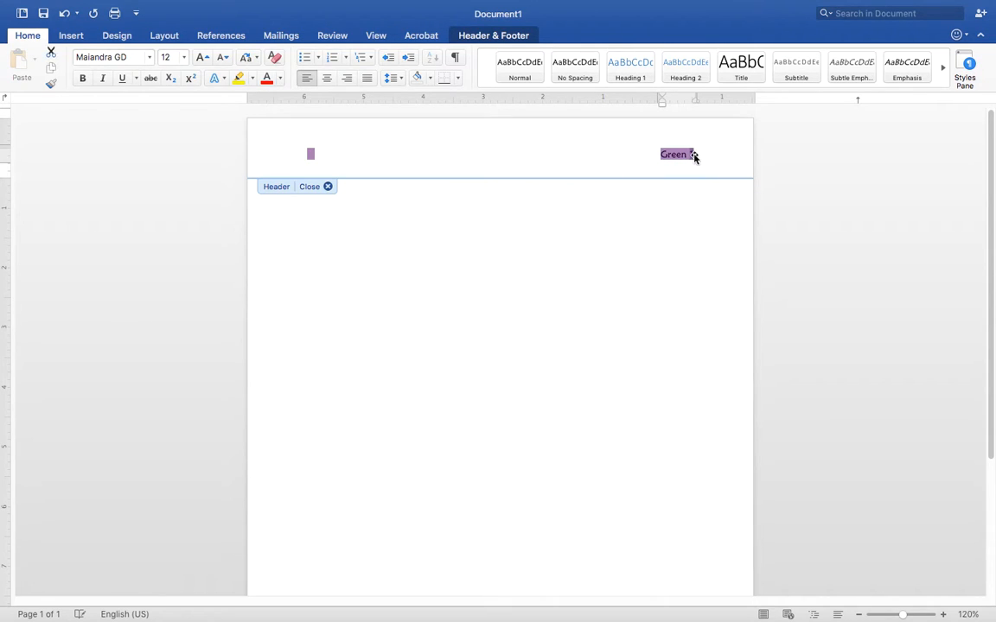
left_click(129, 58)
type("Times New Roma")
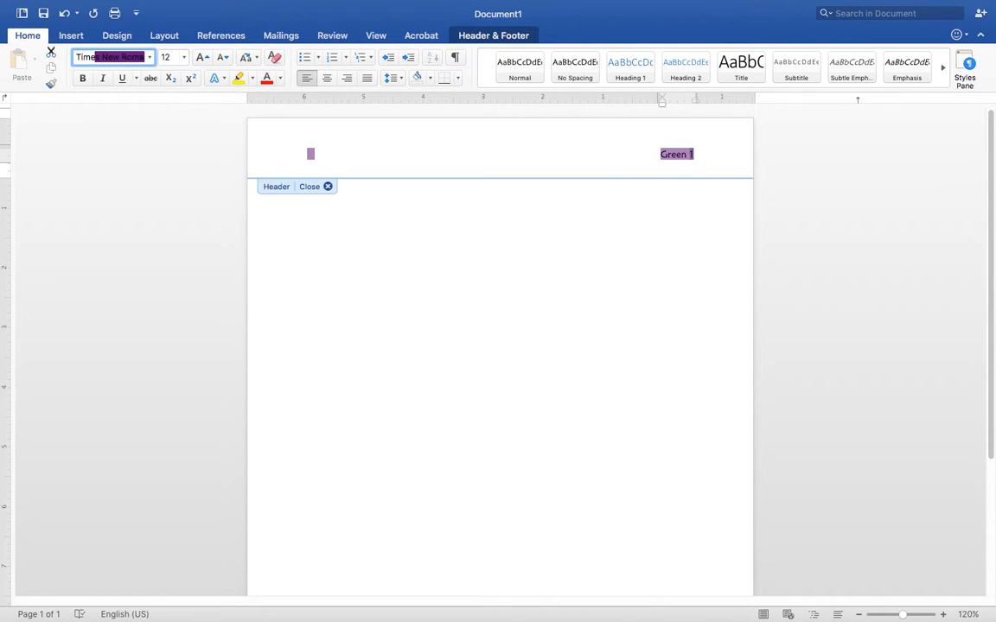
key("Return")
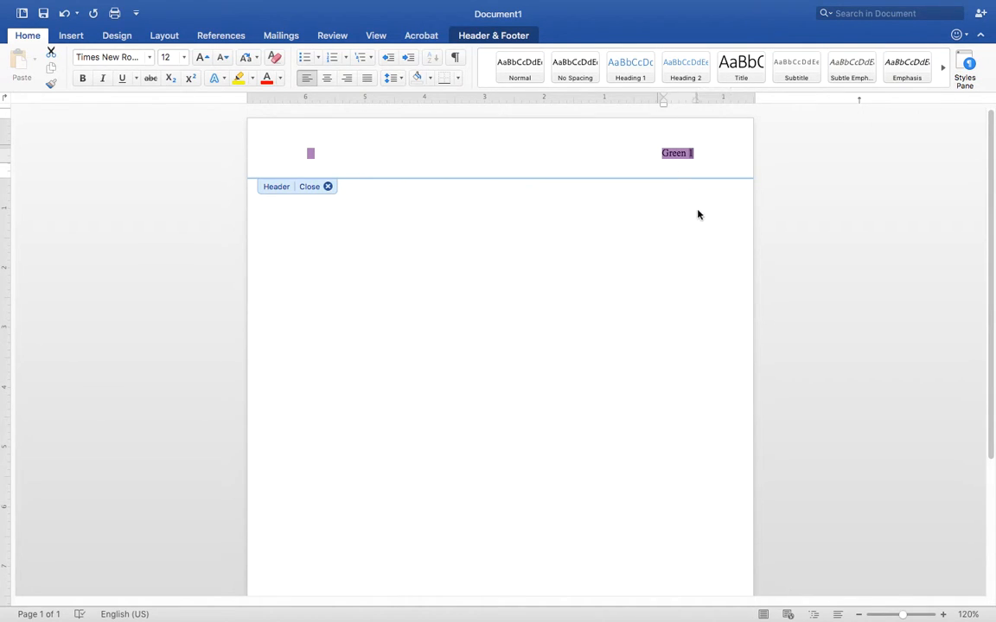
Leave the header and set the body font to Times New Roman
double_click(683, 235)
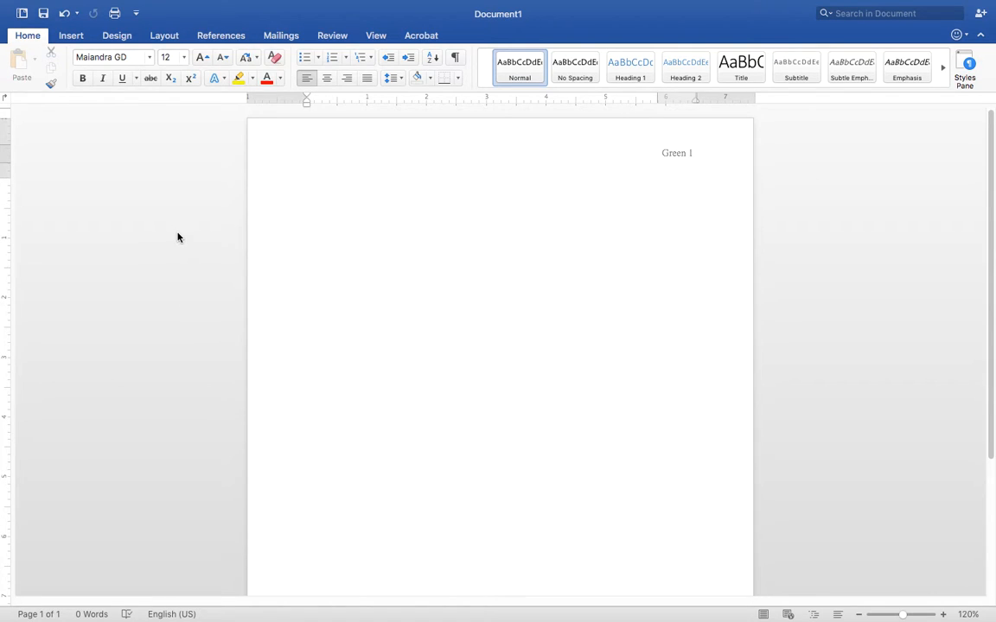
left_click(115, 57)
type("Times New Roman")
key("Return")
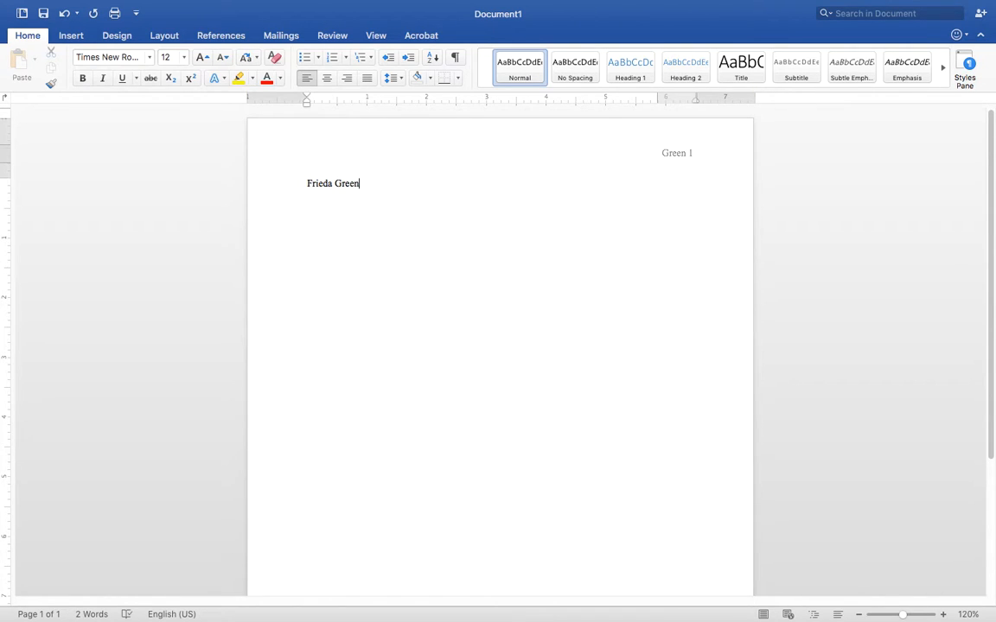
Type the heading lines: student's name, teacher's name, ELA 3, and 18 November 2016
key("Return")
type("Mrs. Green")
type("ELA 3: 2nd Block")
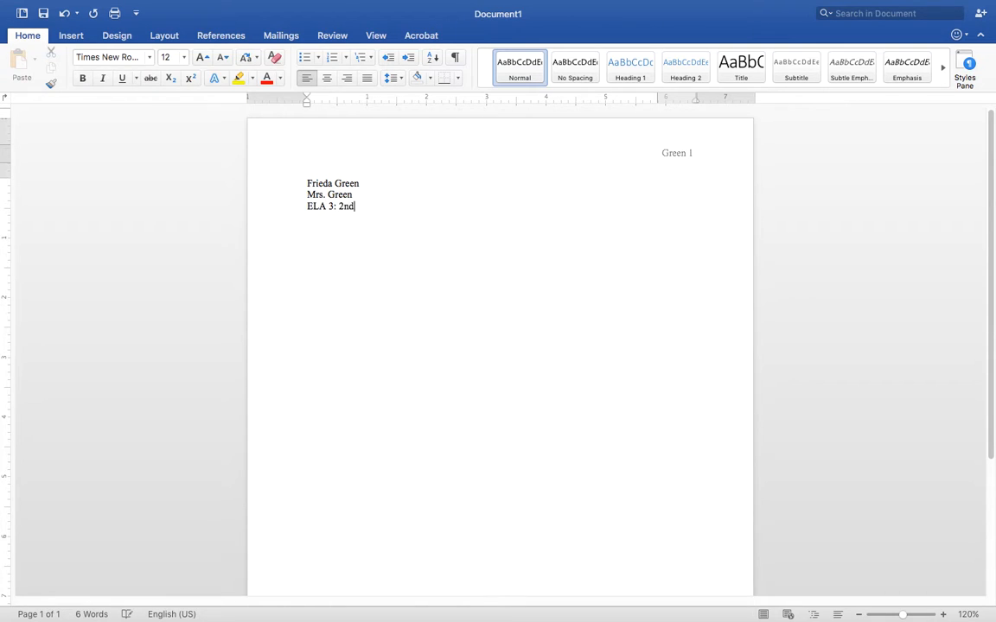
key("BackSpace")
key("BackSpace")
key("BackSpace")
key("BackSpace")
key("BackSpace")
key("BackSpace")
key("BackSpace")
key("BackSpace")
key("BackSpace")
type("AMerican Li")
key("BackSpace")
key("BackSpace")
key("BackSpace")
key("BackSpace")
key("BackSpace")
key("BackSpace")
key("BackSpace")
key("BackSpace")
key("BackSpace")
key("BackSpace")
key("BackSpace")
key("BackSpace")
key("BackSpace")
key("Return")
type("18 November 2016")
key("Return")
Add a centred 'Title' line below the date
left_click(327, 79)
type("Title")
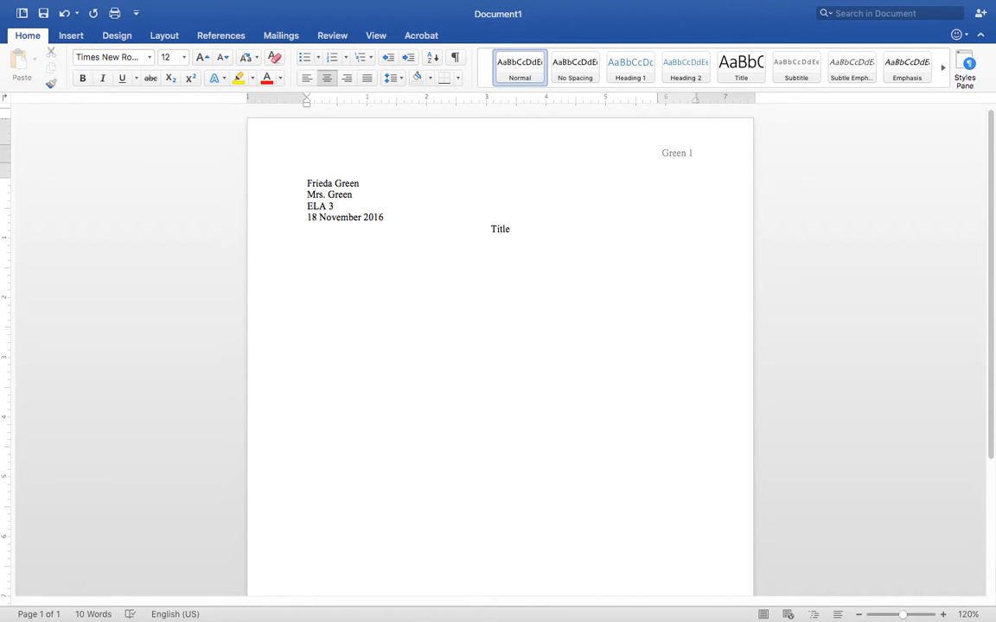
key("BackSpace")
key("BackSpace")
key("BackSpace")
key("BackSpace")
key("BackSpace")
type("The Value of Reading")
key("BackSpace")
key("BackSpace")
key("BackSpace")
key("BackSpace")
key("BackSpace")
key("BackSpace")
key("BackSpace")
key("BackSpace")
key("BackSpace")
key("BackSpace")
key("BackSpace")
key("BackSpace")
key("BackSpace")
key("BackSpace")
key("BackSpace")
key("BackSpace")
key("BackSpace")
key("BackSpace")
key("BackSpace")
key("BackSpace")
type("Title")
Type the numbered outline: Introduction, Research Questions, Description of Methodology, Explanation of Research Steps, Concluding
type("1. Intr")
type("oduction")
key("Return")
type("Research Questions")
key("Return")
type("Description of ")
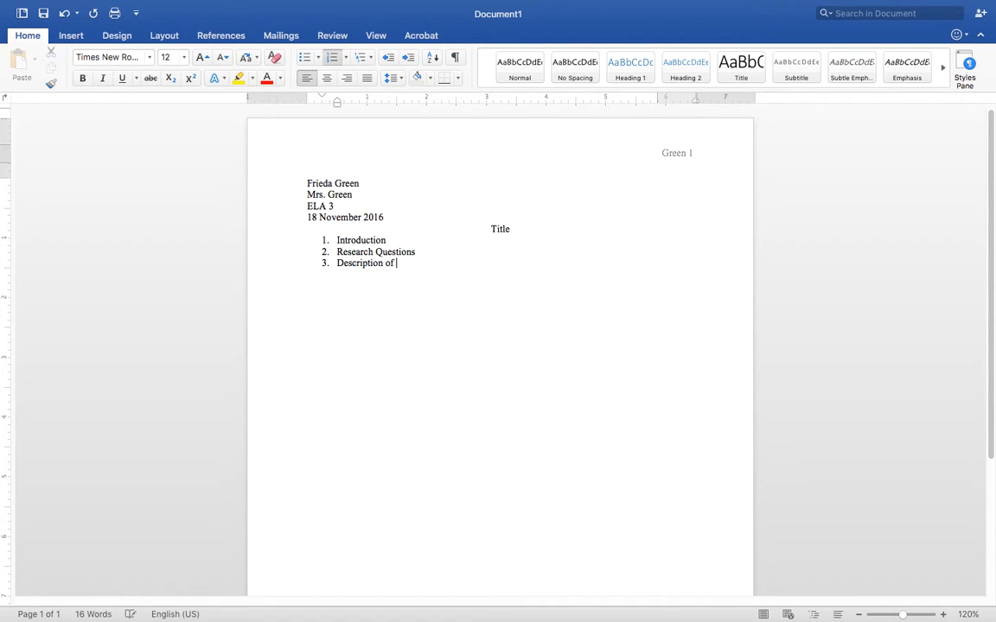
type("Methodology")
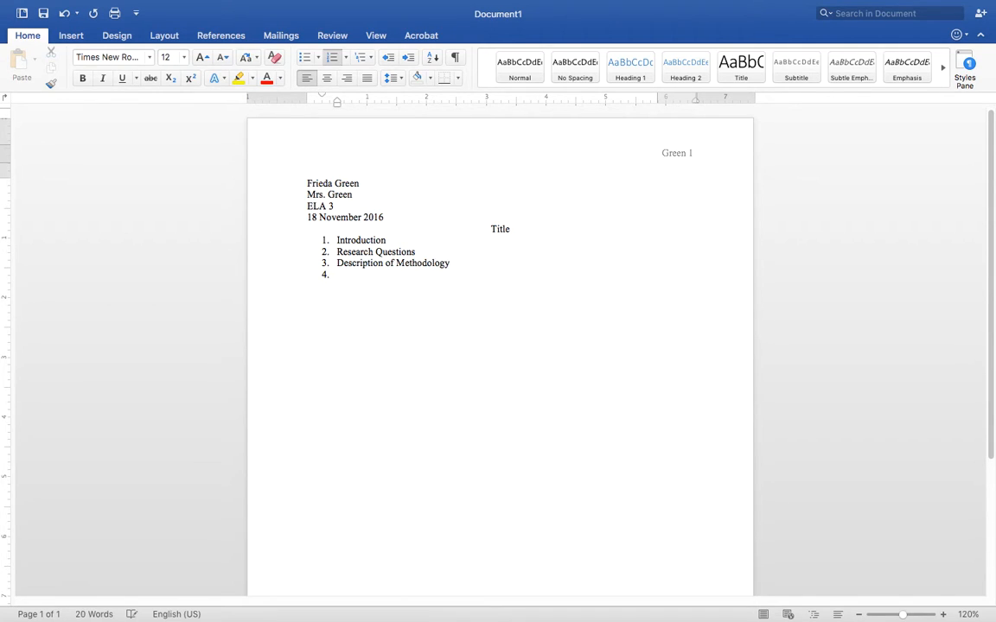
type("Explanation of Research Steps")
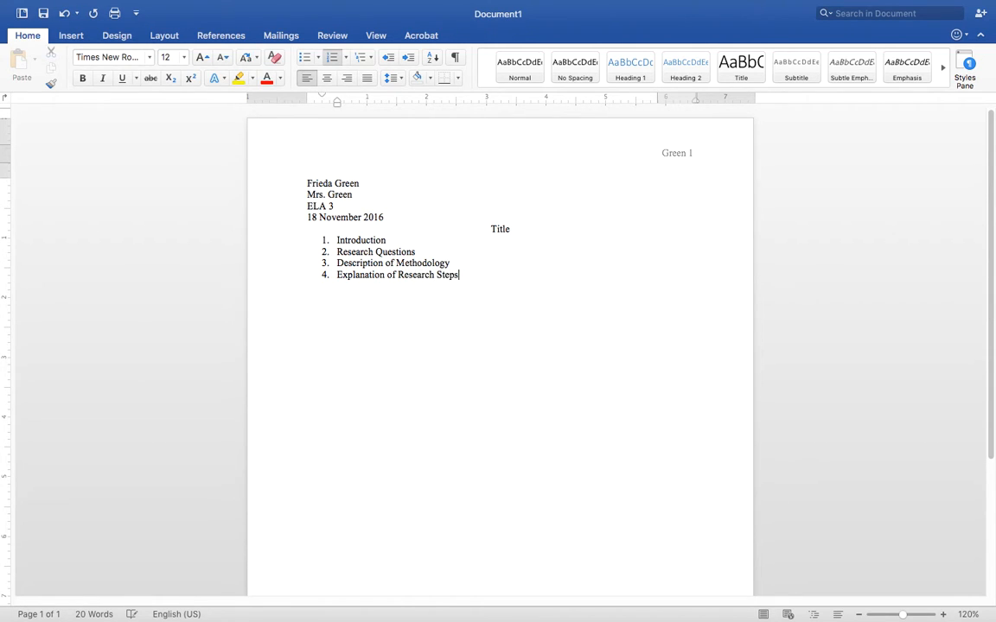
key("Return")
type("Concluding")
Move the numbered outline flush to the left margin and add a 'Bibliography' line below it
left_click_drag(393, 288, 318, 241)
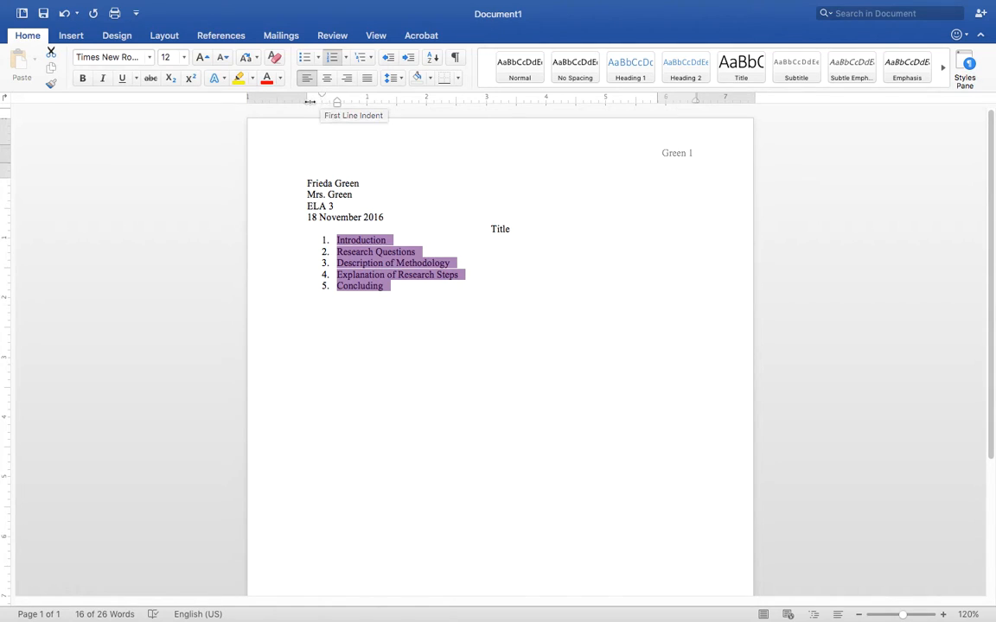
left_click_drag(338, 104, 322, 105)
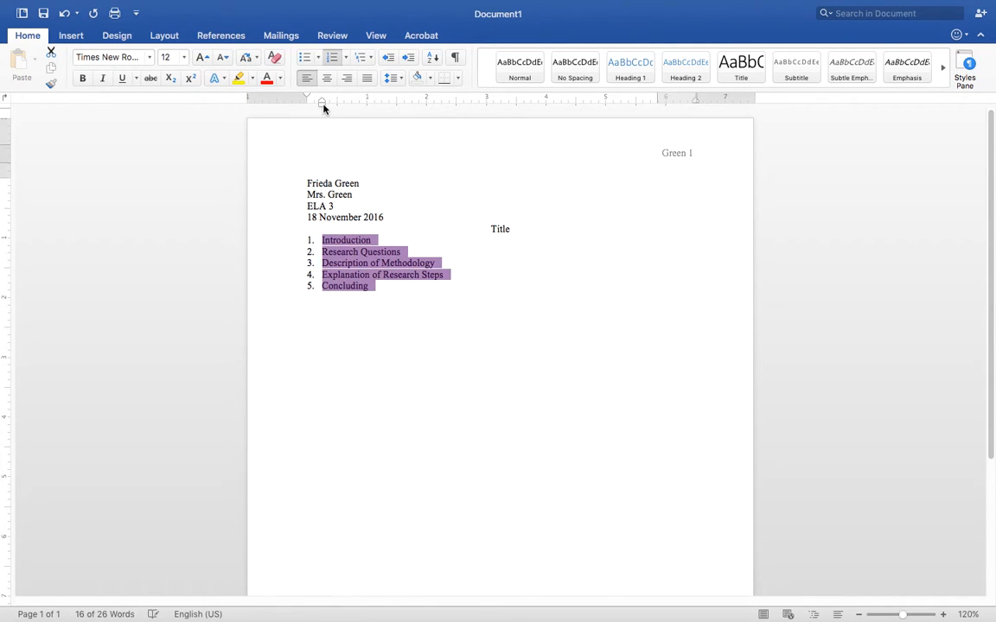
left_click(442, 297)
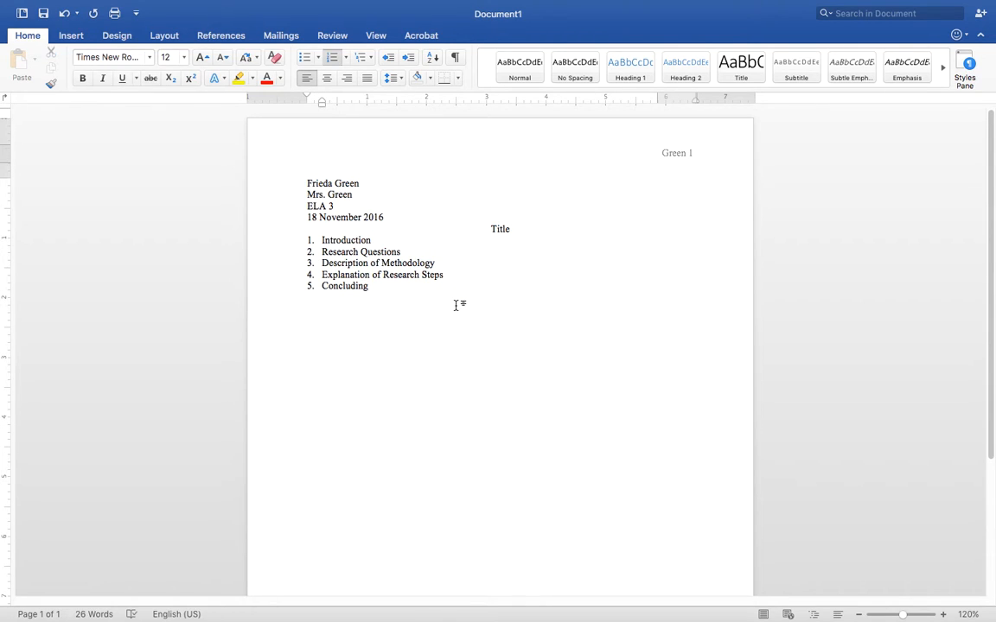
key("Return")
key("Return")
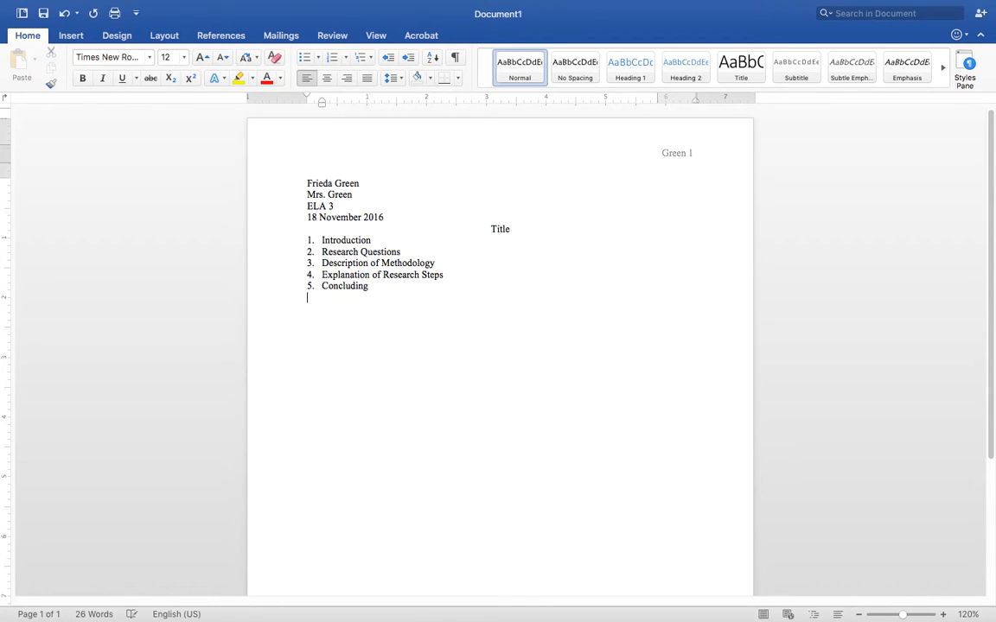
type("Bibliography")
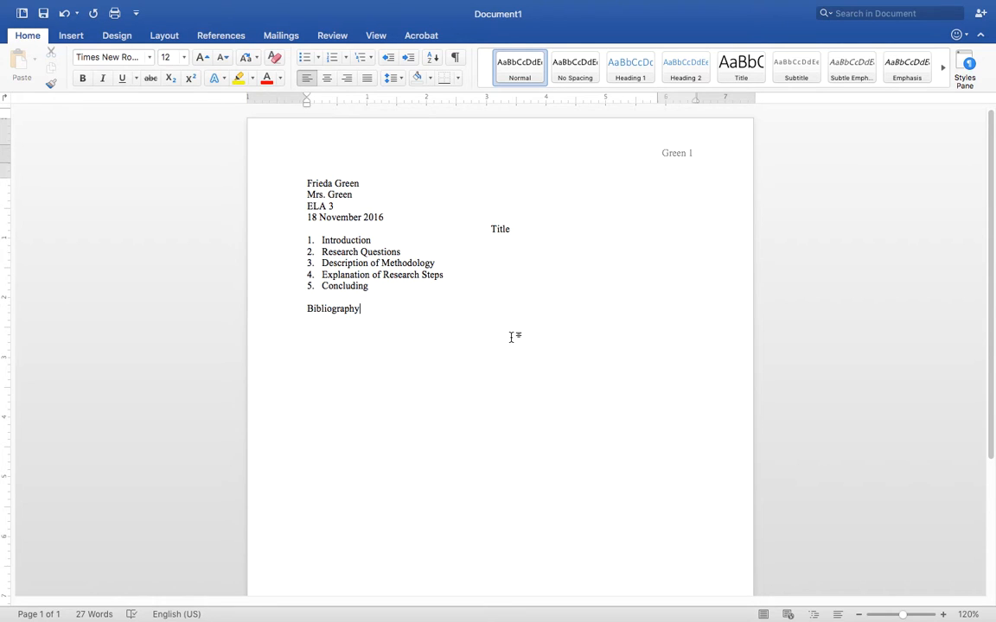
Select the whole document and apply 2.0 line spacing
left_click_drag(526, 365, 266, 135)
left_click(474, 352)
key("super+a")
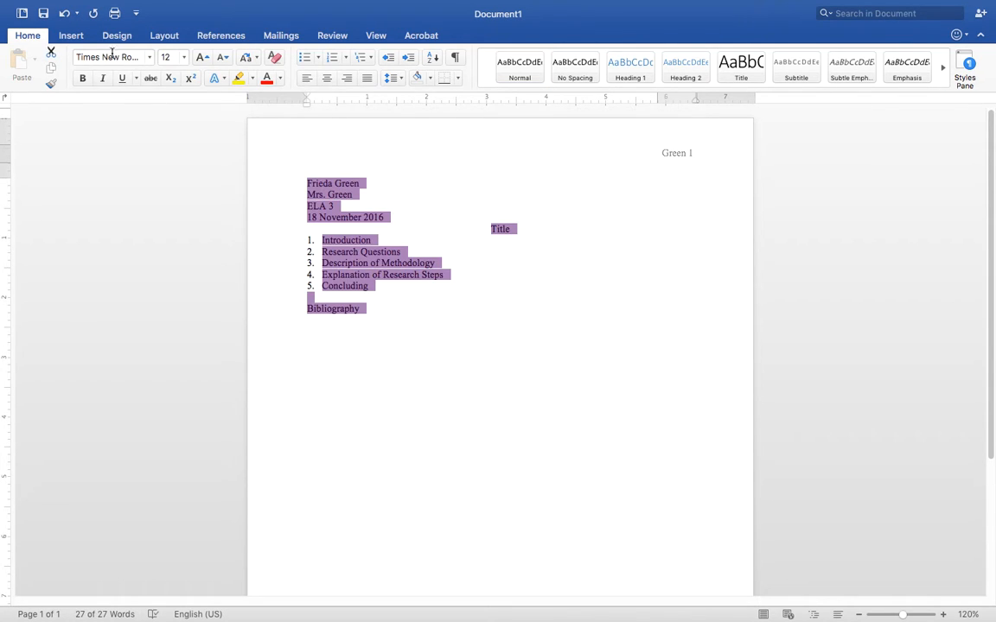
left_click(399, 78)
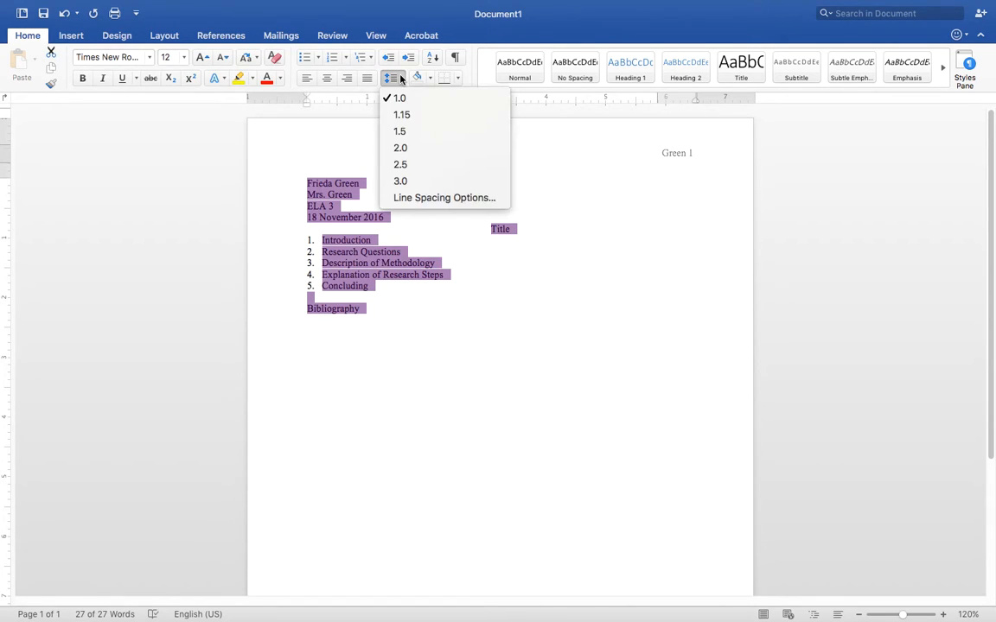
left_click(400, 148)
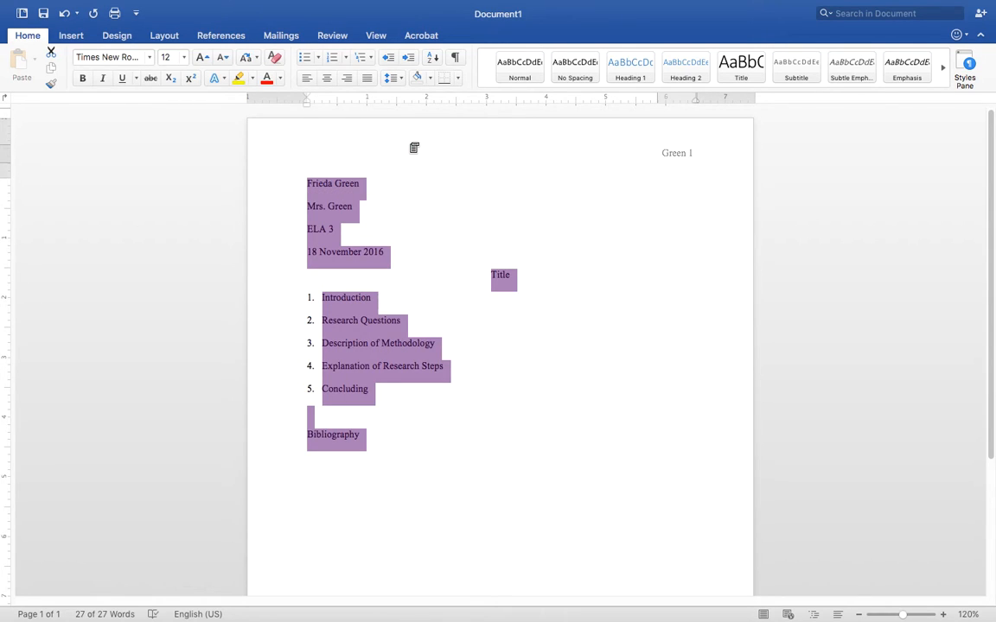
left_click(165, 37)
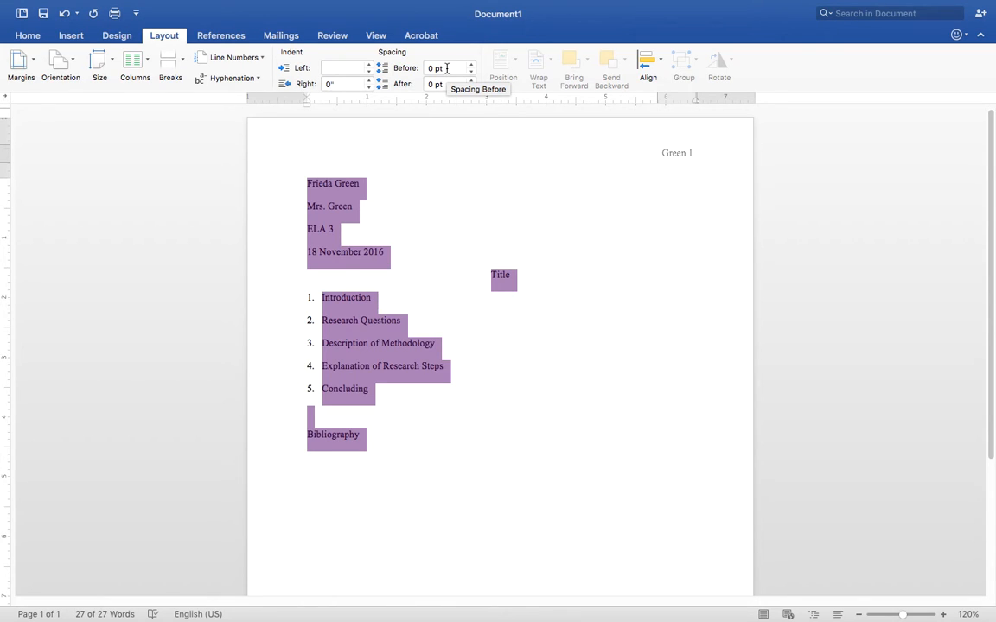
left_click(19, 64)
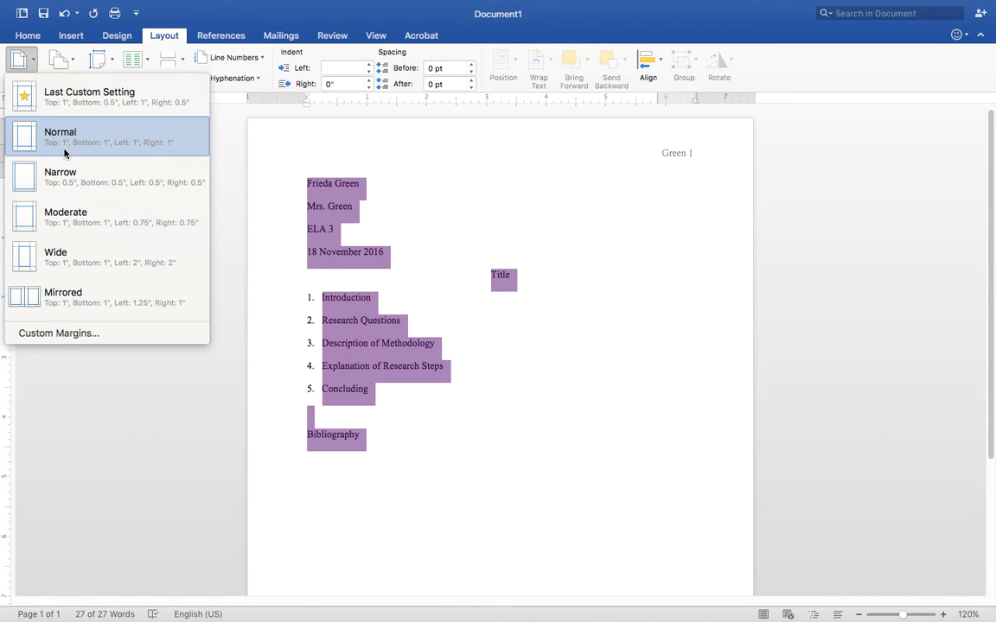
left_click(453, 216)
Add empty bulleted sub-lines under Introduction and Research Questions
left_click(365, 421)
left_click(391, 297)
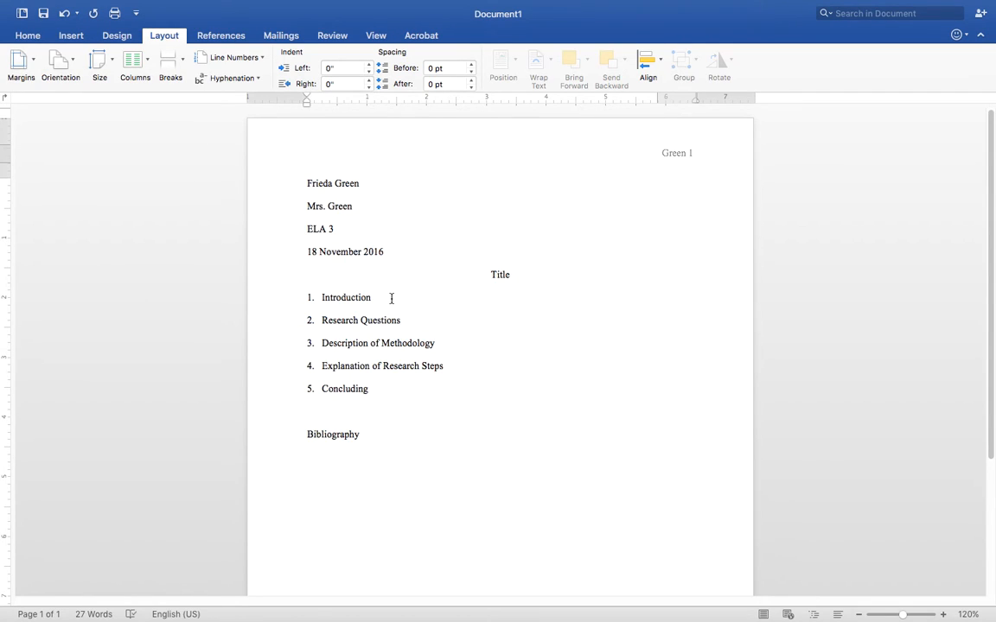
key("Return")
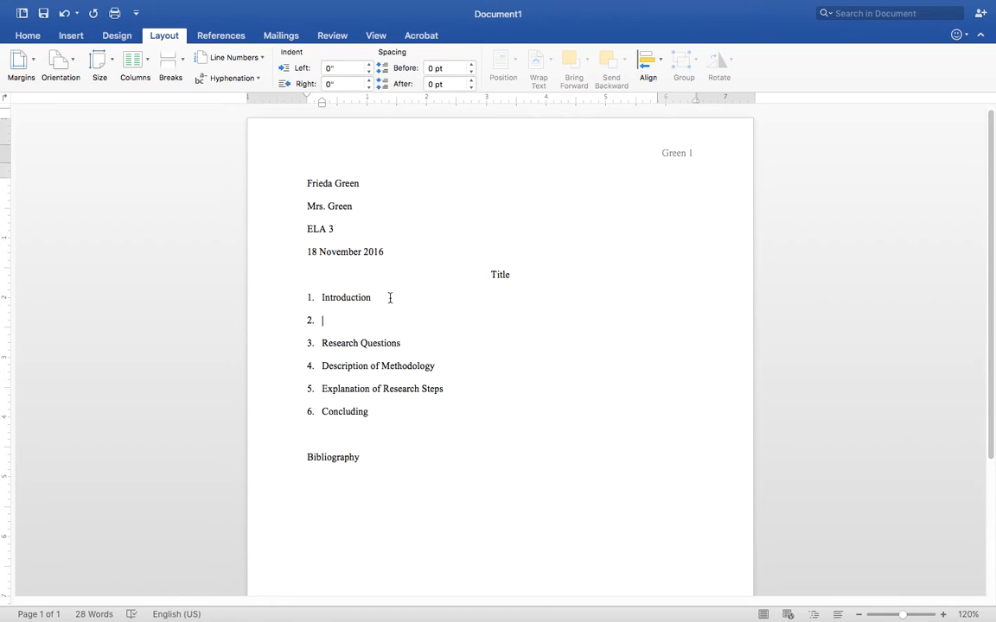
key("BackSpace")
left_click(26, 37)
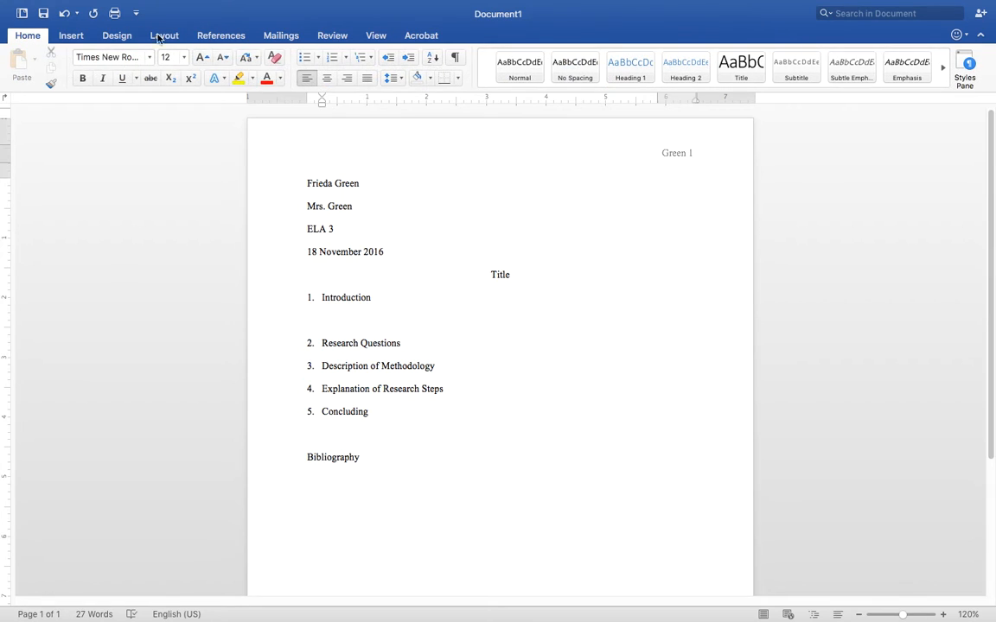
left_click(304, 57)
left_click(425, 344)
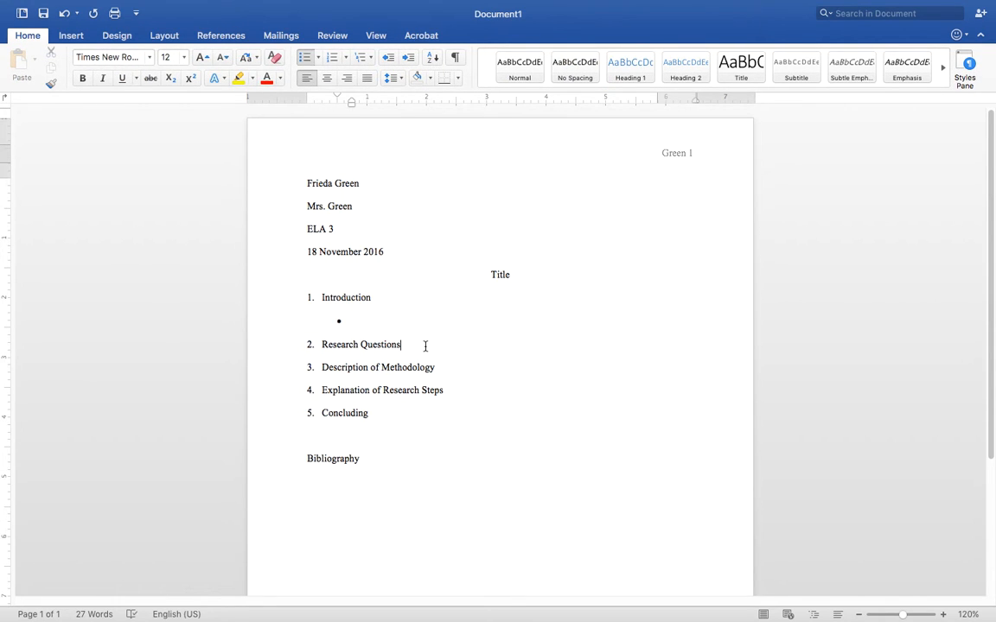
key("Return")
key("BackSpace")
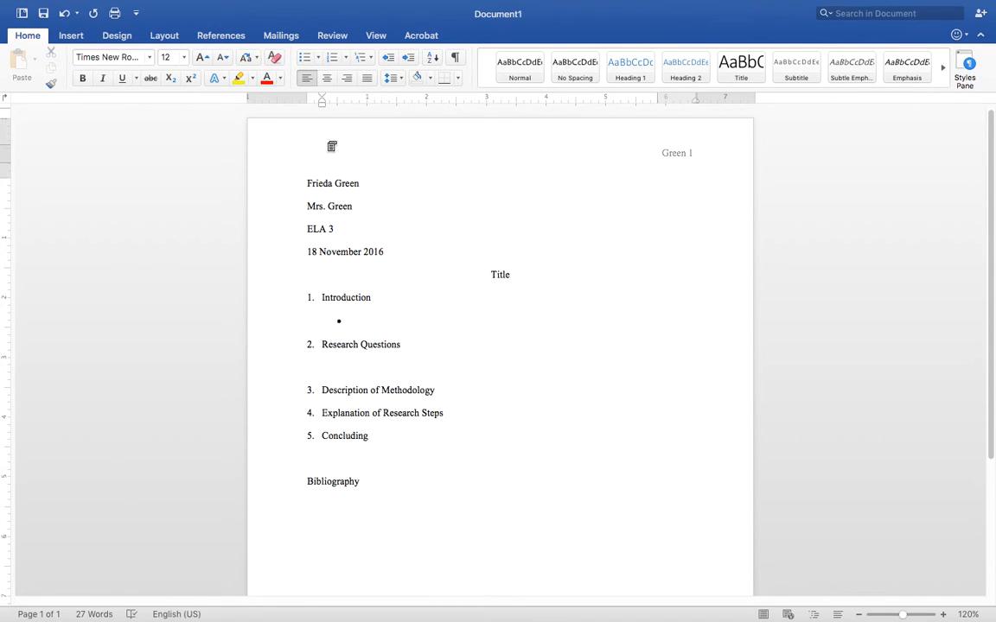
left_click(304, 57)
Add empty bulleted sub-lines under Description of Methodology, Explanation of Research Steps and Concluding
left_click(458, 393)
key("Return")
key("BackSpace")
left_click(304, 57)
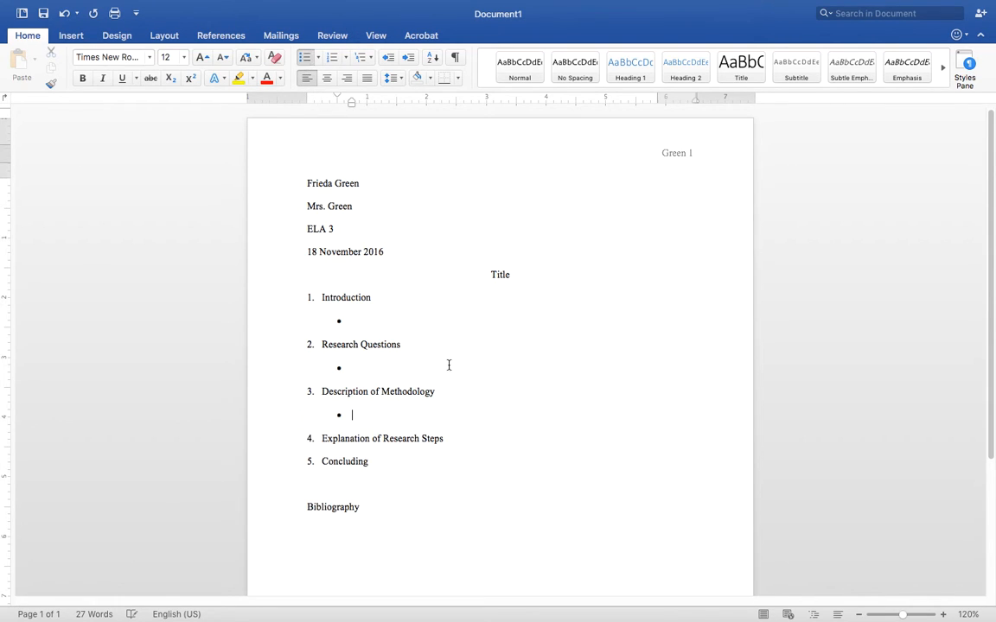
left_click(451, 438)
key("Return")
key("BackSpace")
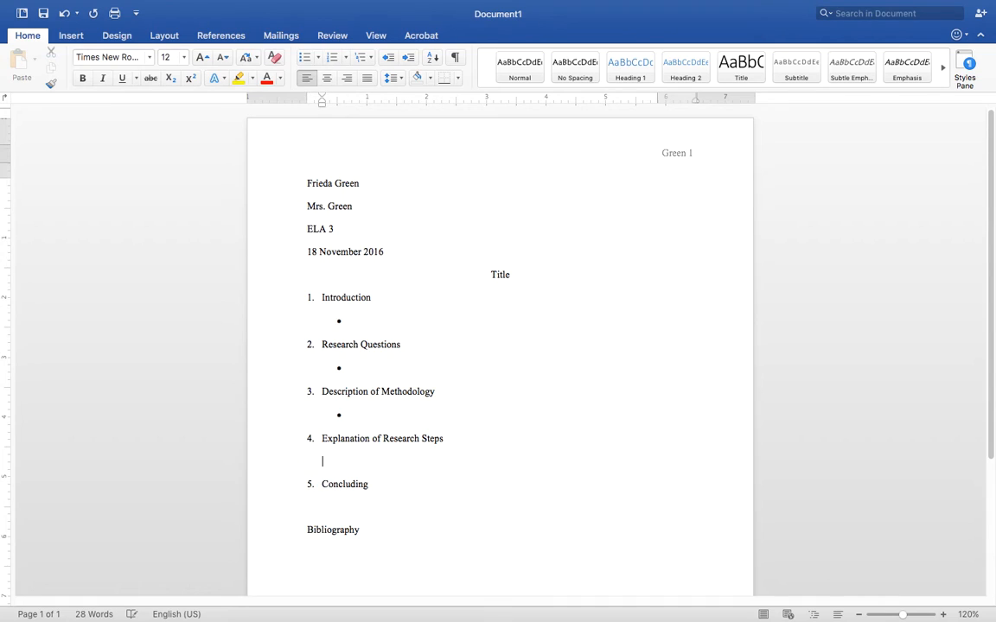
left_click(304, 57)
left_click(388, 486)
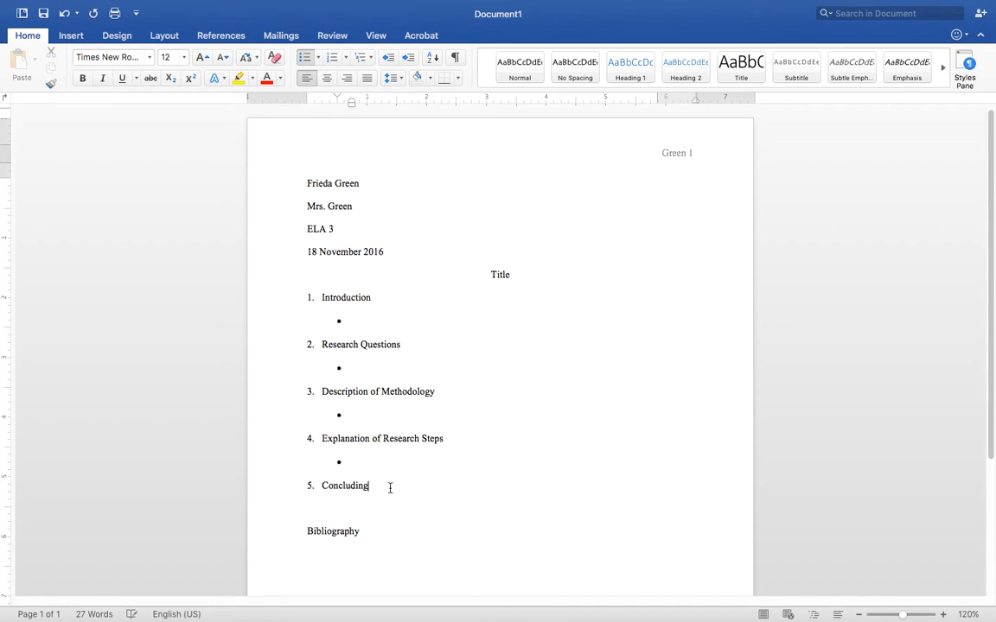
key("Return")
key("BackSpace")
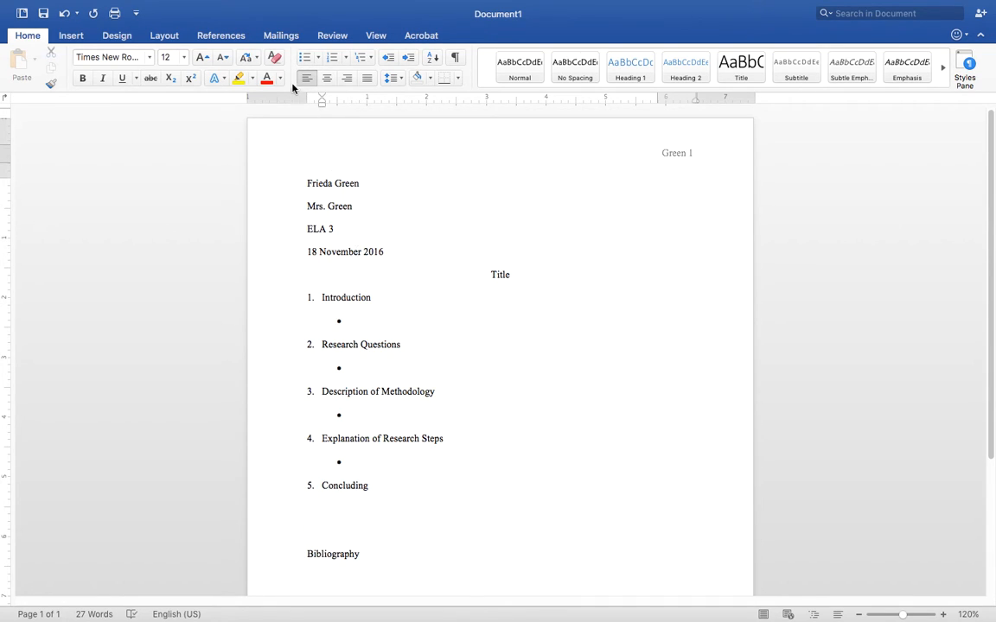
left_click(304, 57)
left_click_drag(992, 240, 993, 307)
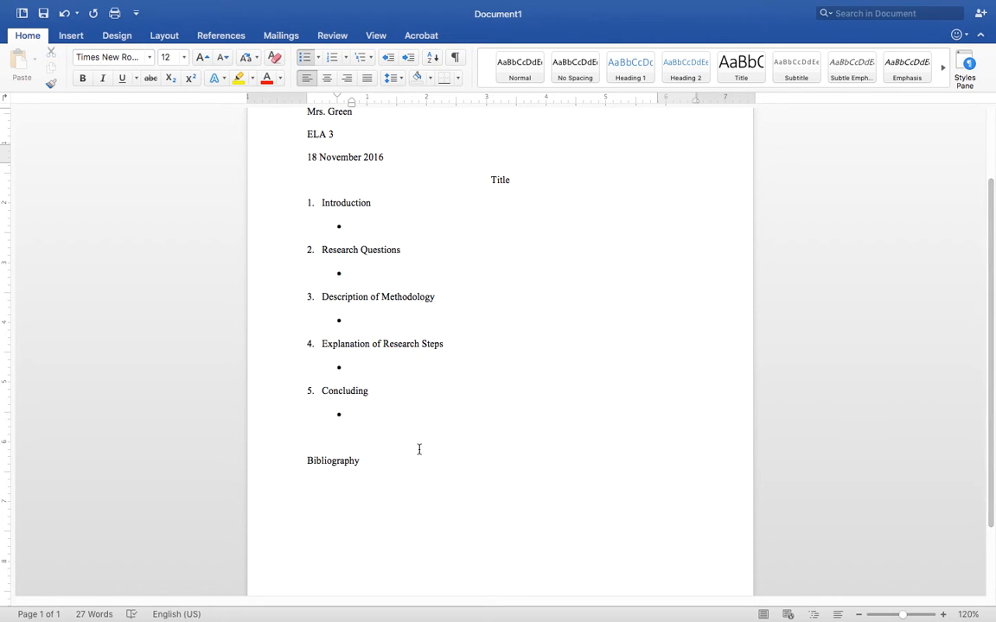
Push the Bibliography line onto a new second page with extra empty lines
scroll(499, 345, "down", 2)
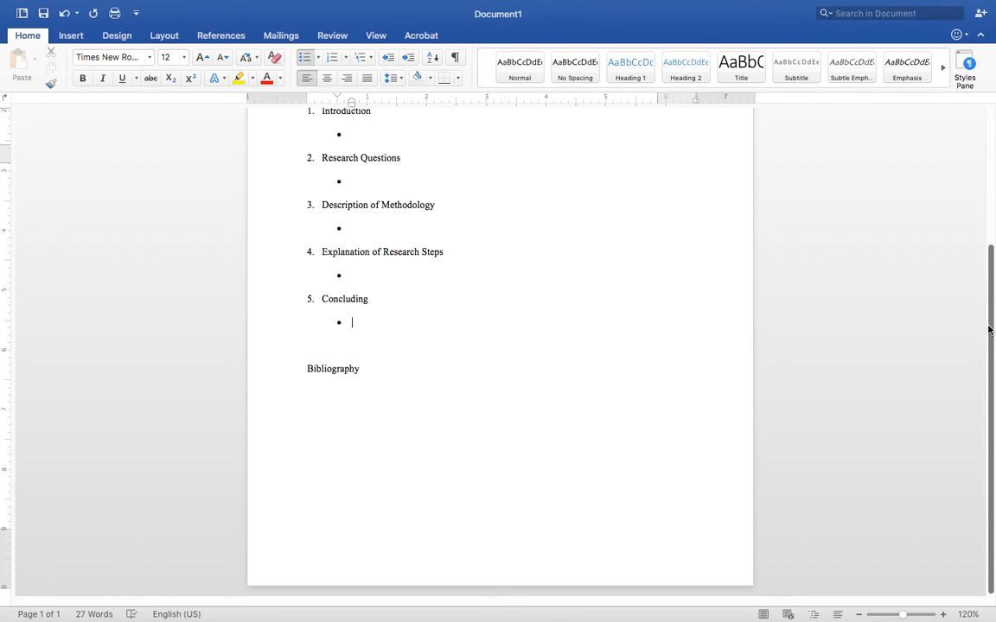
left_click(318, 357)
key("Return")
key("Return")
key("Return")
key("Return")
key("Return")
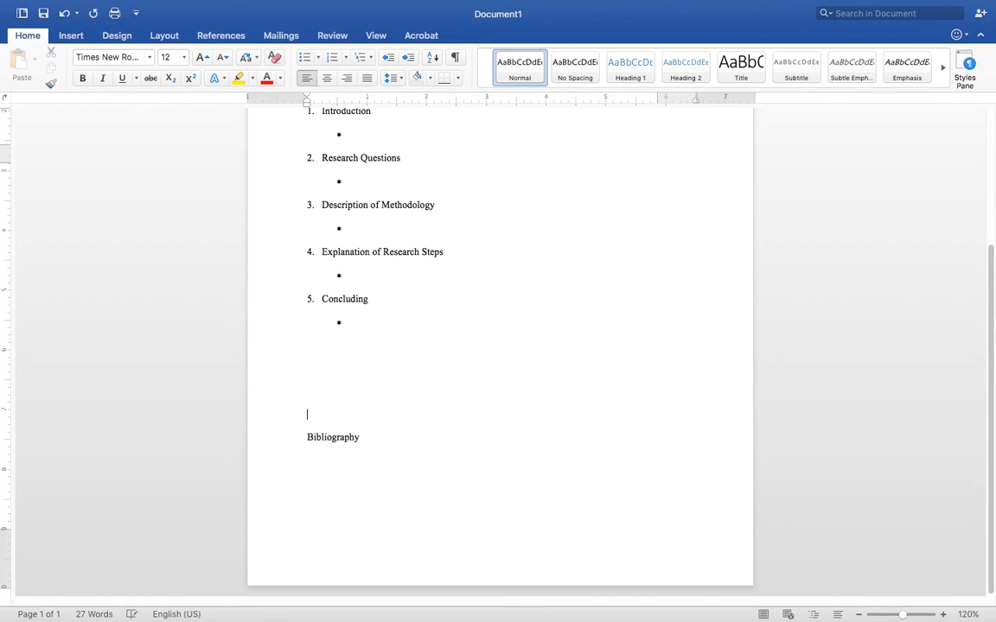
key("Return")
key("Return")
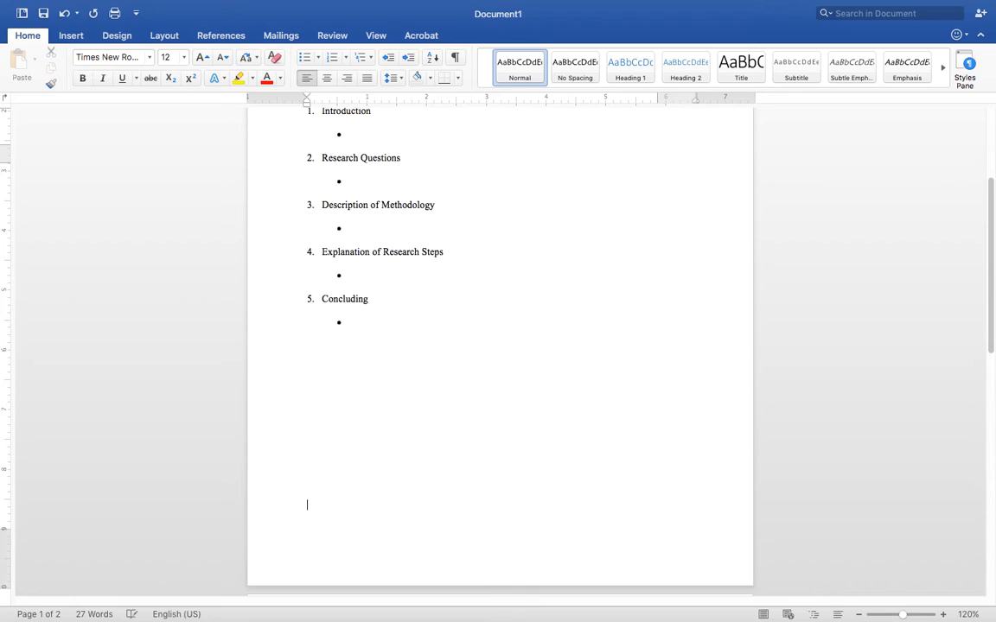
scroll(993, 286, "down", 2)
scroll(993, 286, "down", 4)
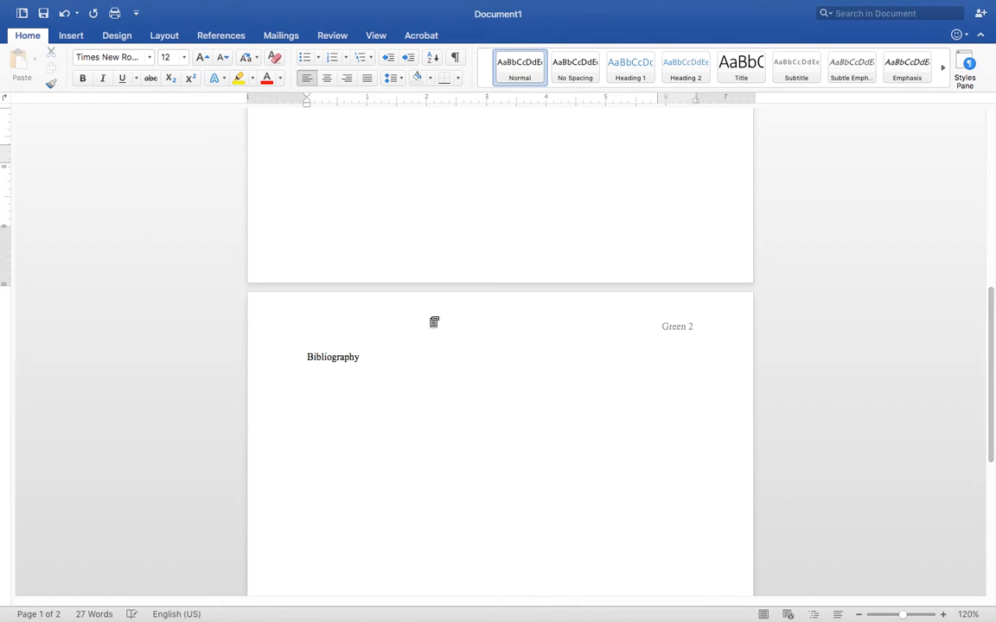
Center Bibliography and add an empty line below it
triple_click(331, 356)
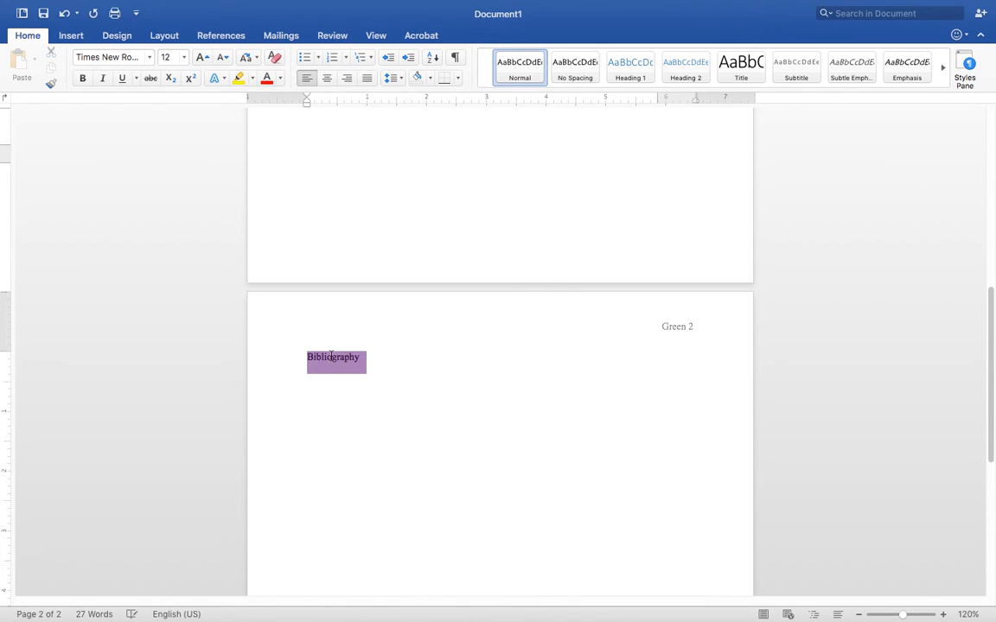
left_click(329, 80)
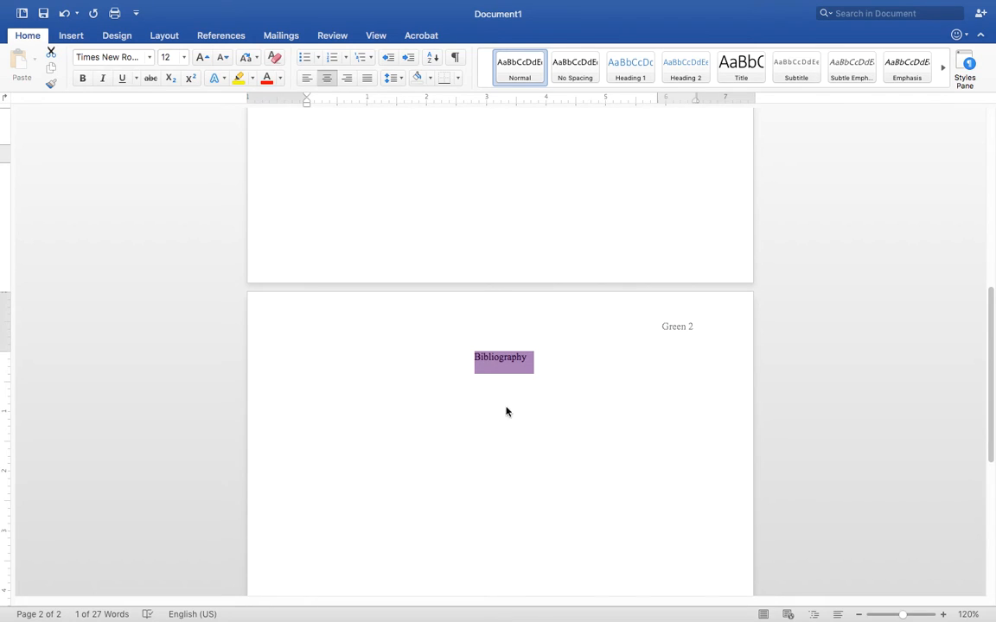
left_click(556, 396)
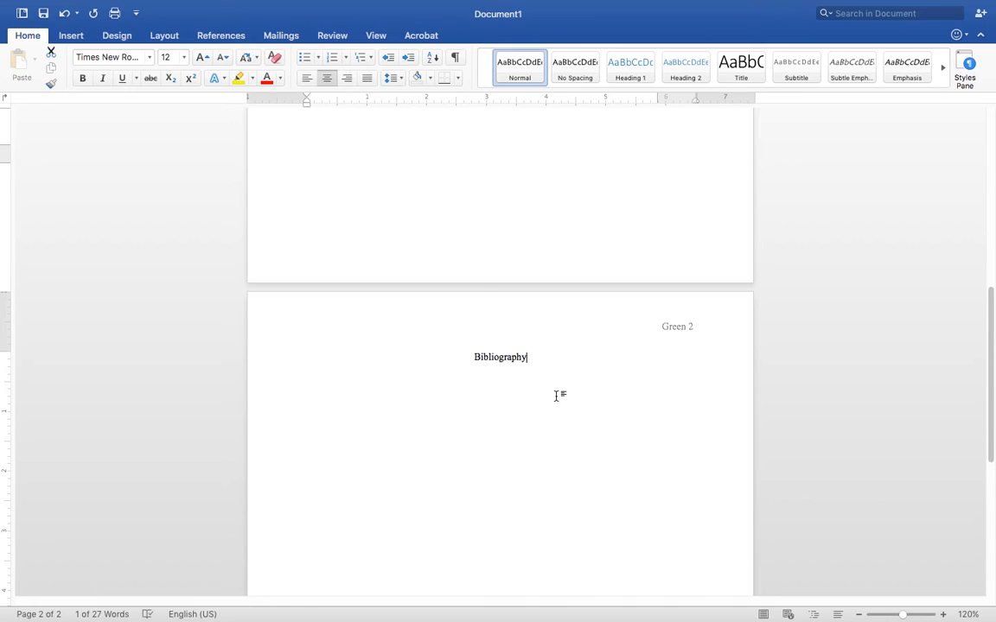
key("Return")
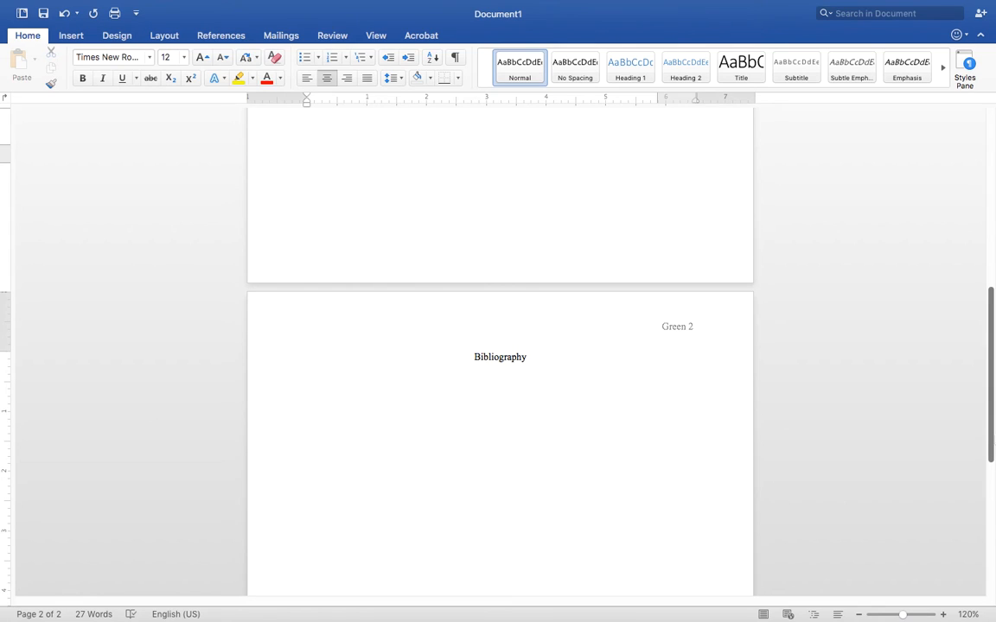
left_click_drag(993, 450, 986, 337)
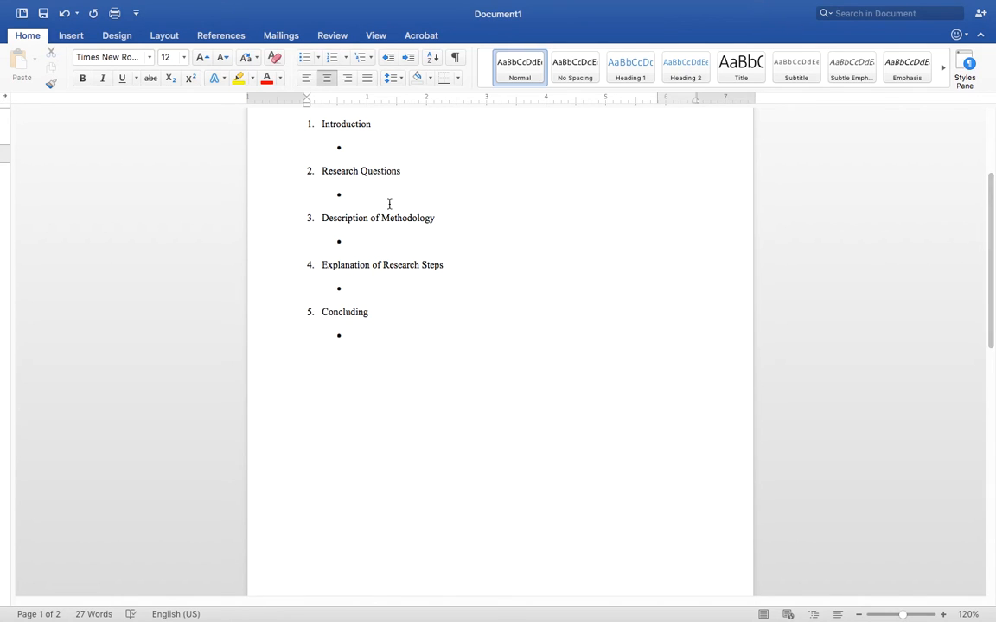
scroll(516, 315, "down", 10)
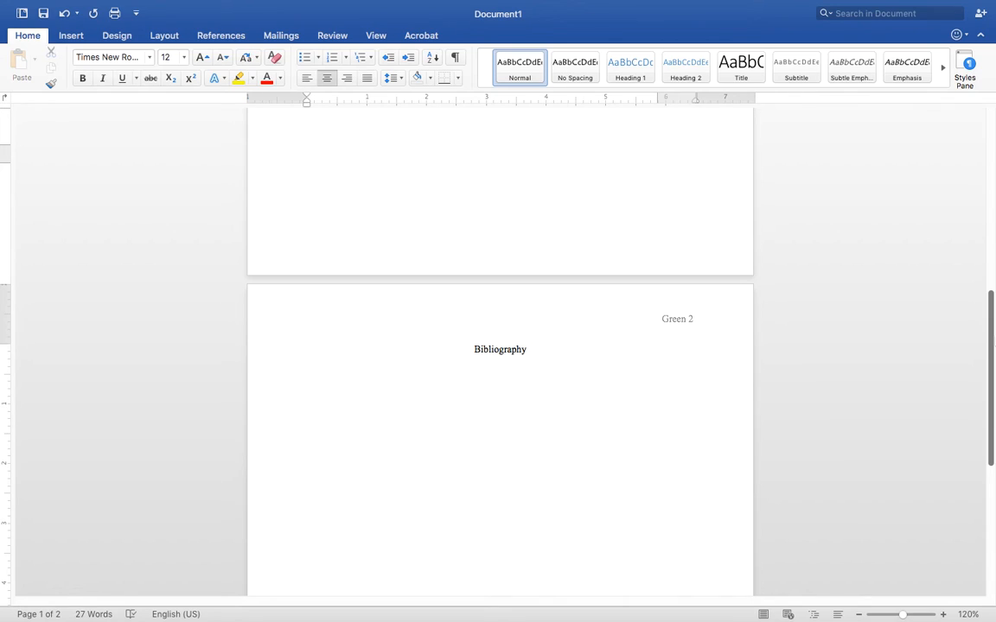
scroll(484, 298, "down", 2)
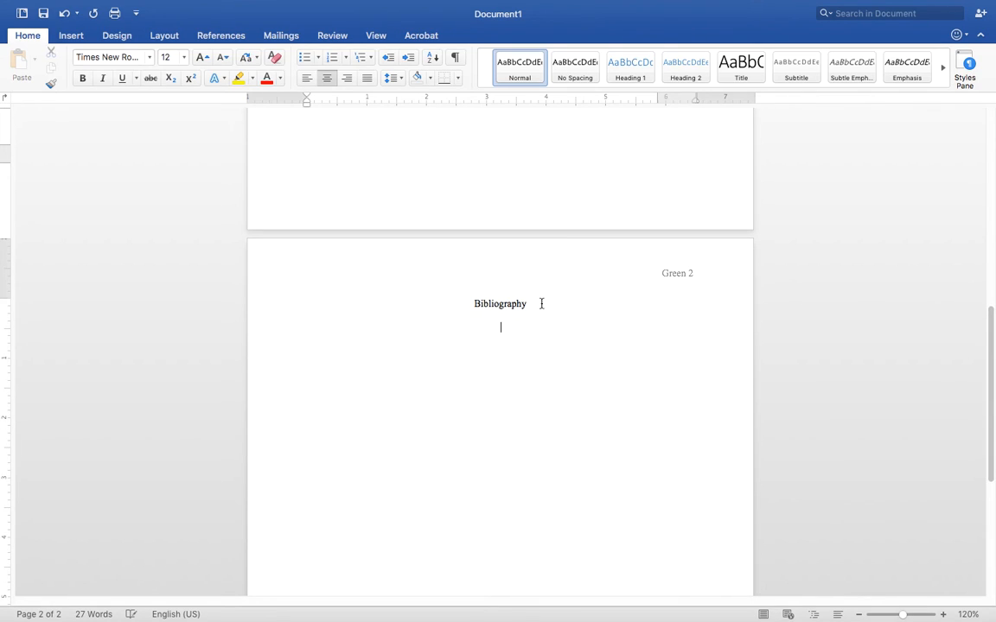
key("Up")
key("Home")
key("Return")
key("Return")
key("Up")
key("BackSpace")
key("BackSpace")
key("BackSpace")
key("BackSpace")
key("Return")
scroll(990, 436, "down", 1)
scroll(989, 436, "up", 15)
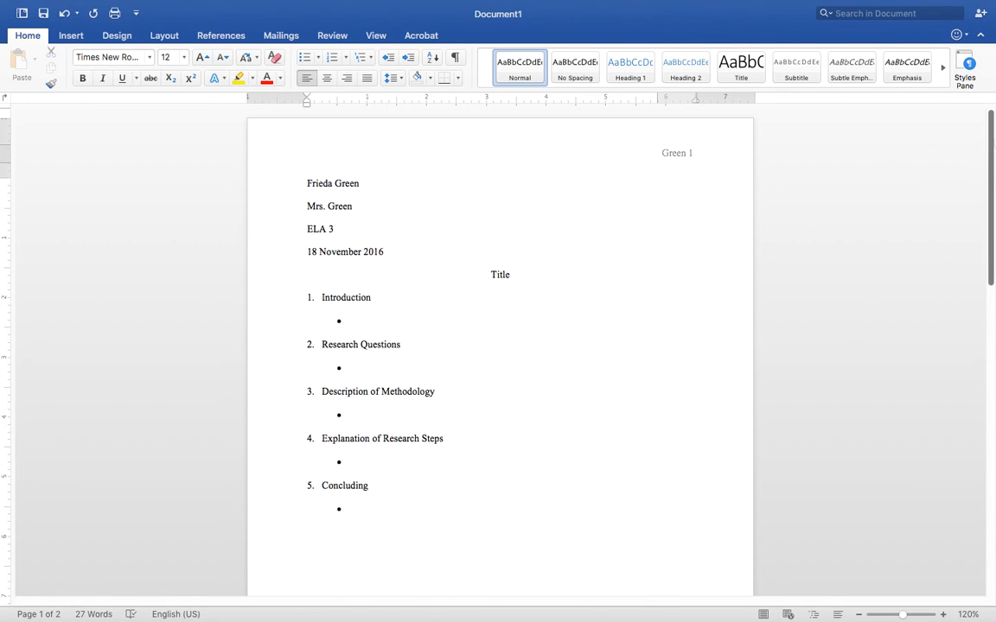
scroll(991, 142, "down", 15)
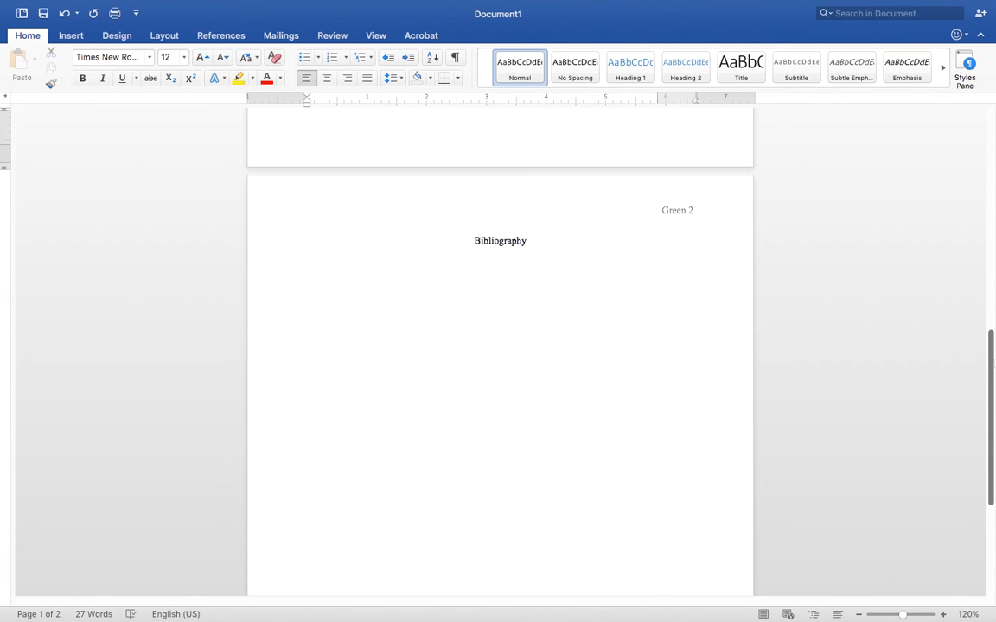
scroll(983, 144, "up", 15)
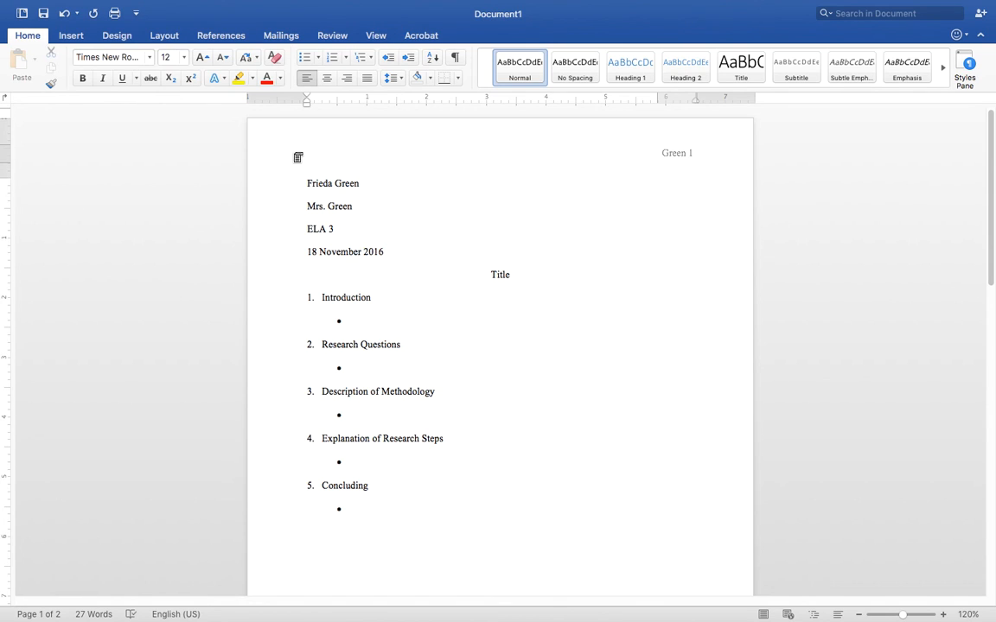
mouse_move(184, 3)
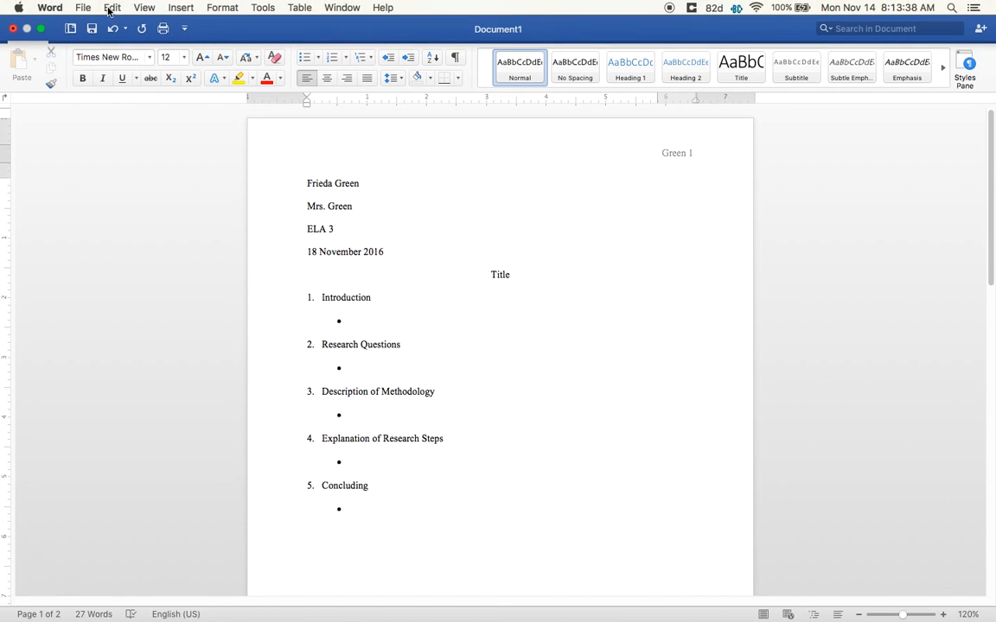
left_click(82, 8)
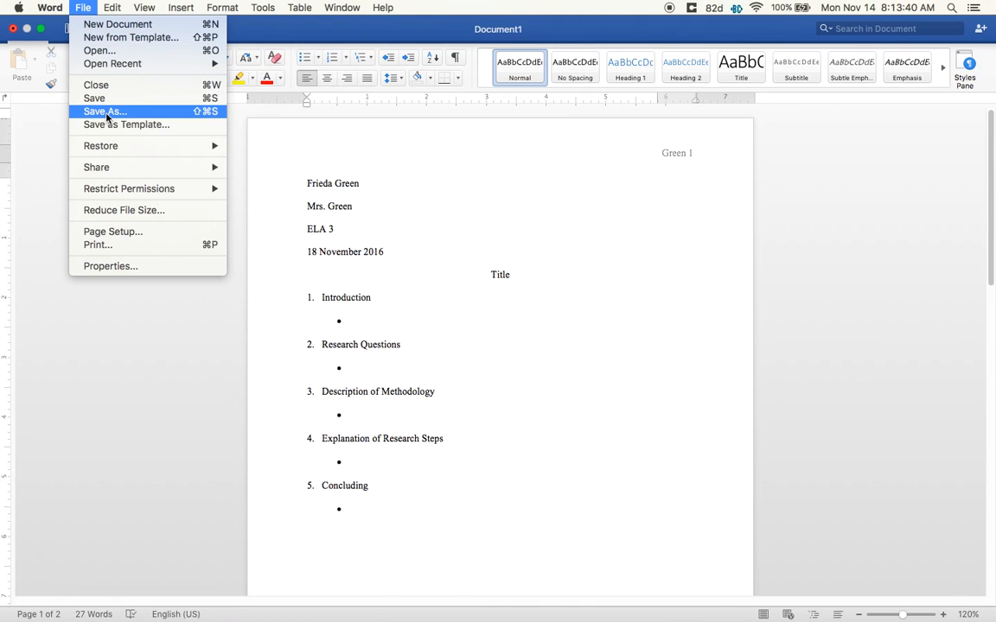
left_click(663, 196)
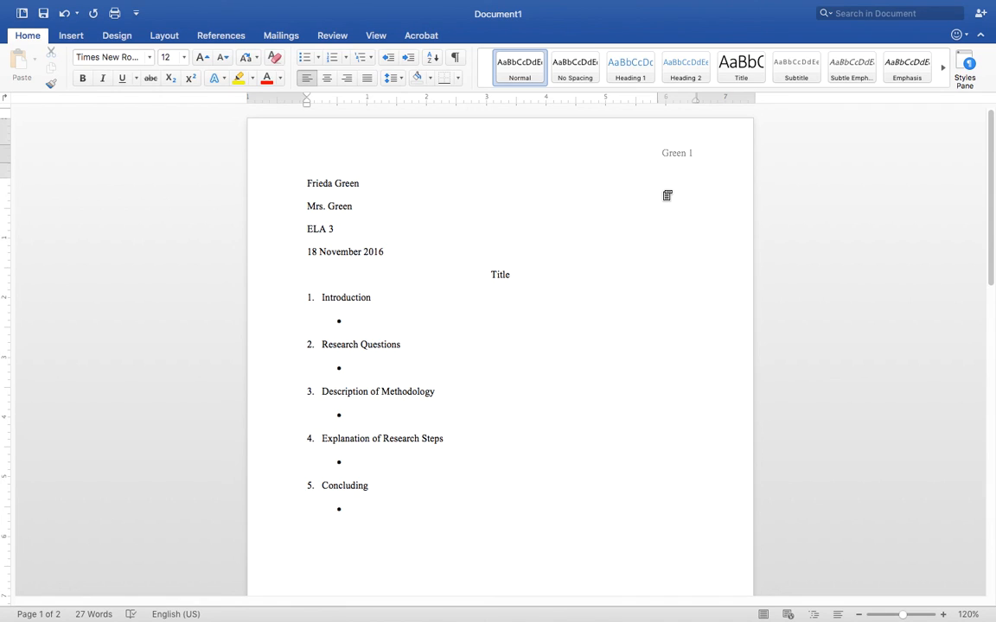
mouse_move(605, 6)
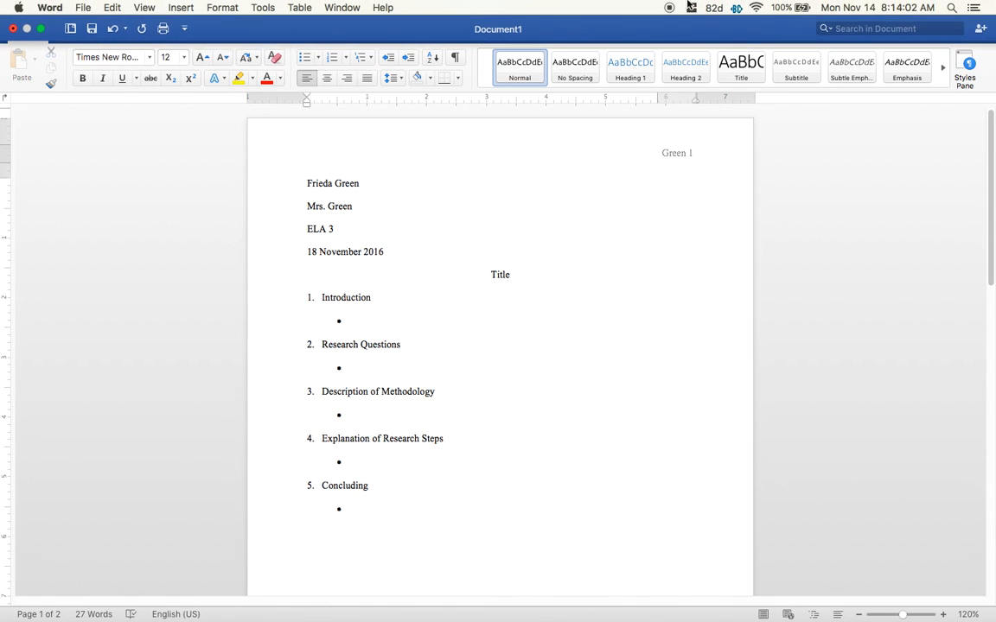